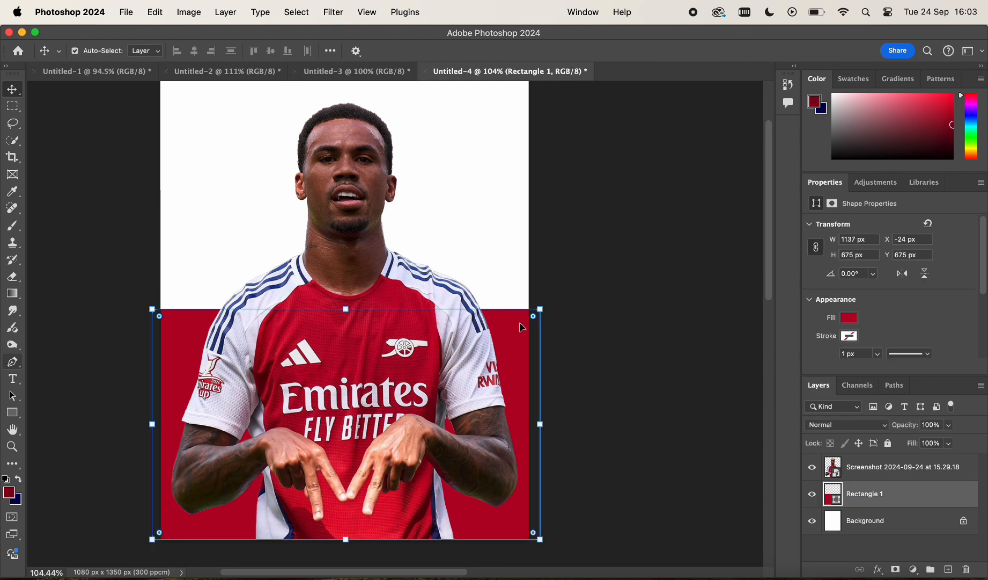
Extend the red rectangle's top edge upward until the shape is about 798 px tall.
drag(345, 309, 345, 268)
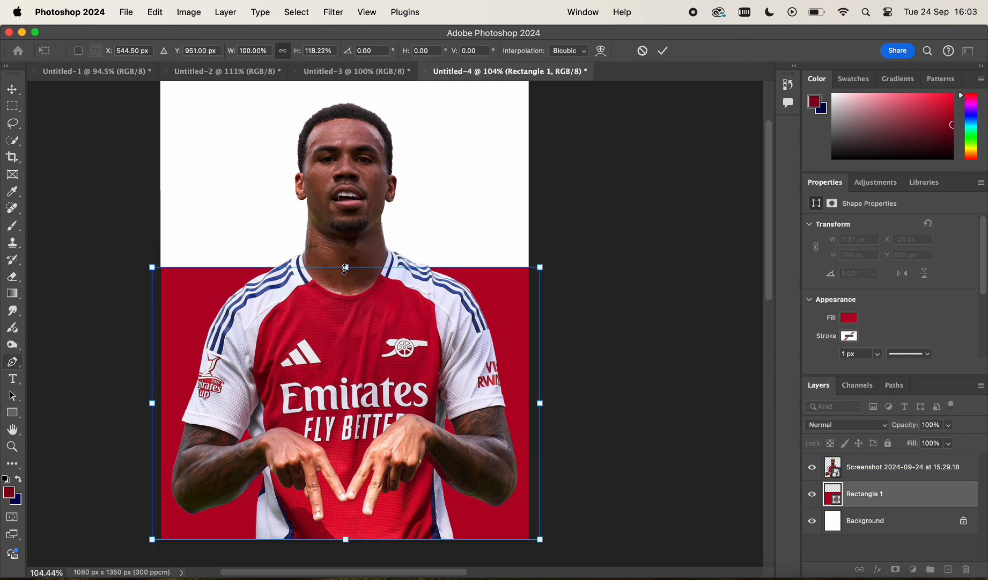
key(Return)
key(v)
Add the red text "GOAL" in Druk Wide Bold on the white area of the poster.
scroll(395, 324, up, 2)
key(t)
click(152, 135)
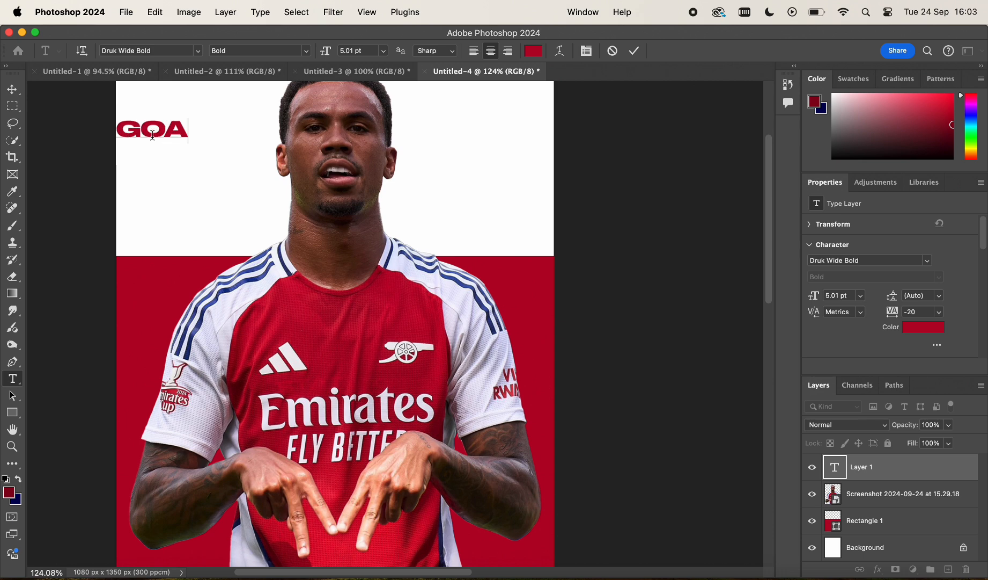
Enlarge the GOAL text to about 1177 px wide and place it on the red rectangle's upper edge.
click(12, 89)
drag(204, 142, 549, 285)
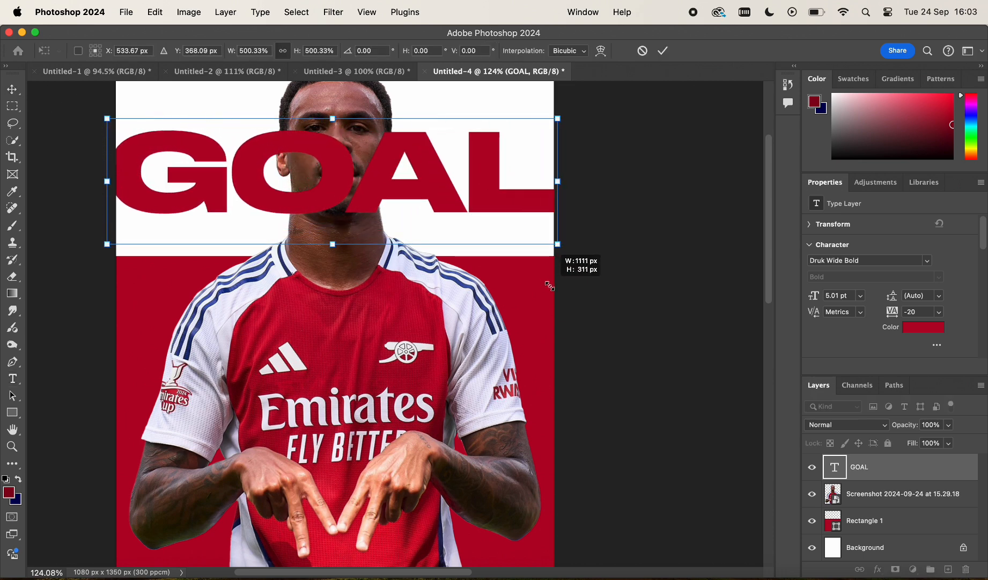
drag(175, 206, 180, 233)
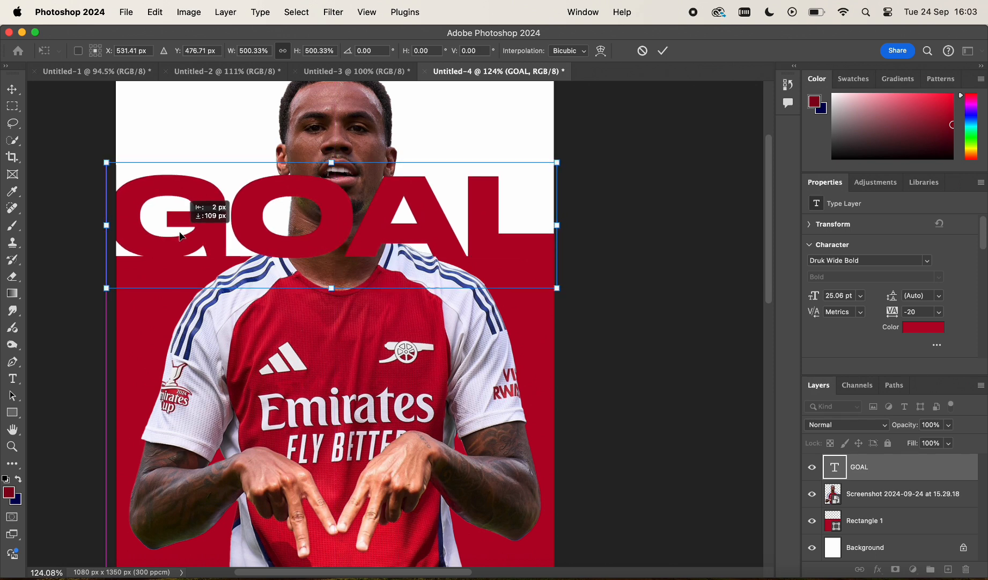
drag(113, 223, 79, 223)
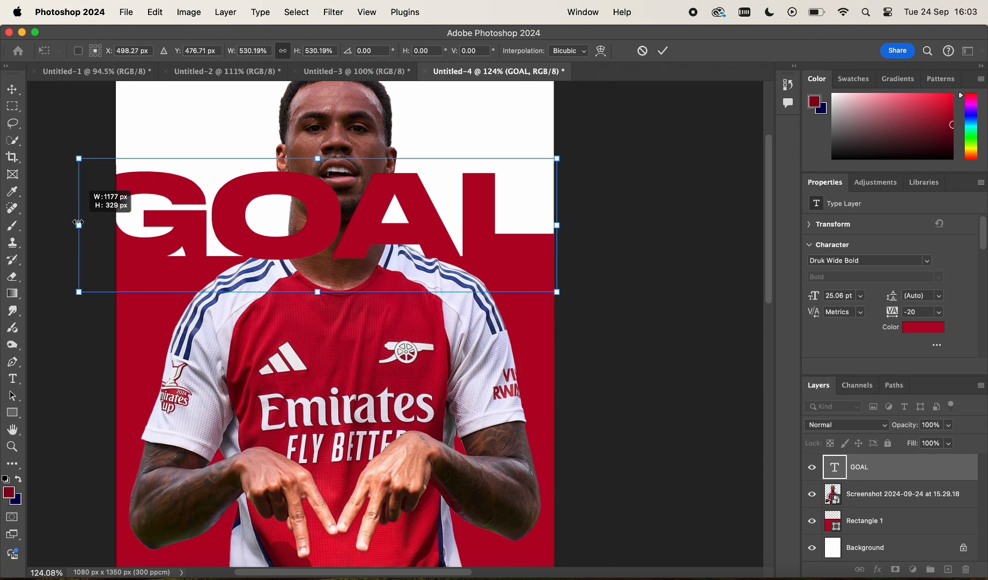
key(Return)
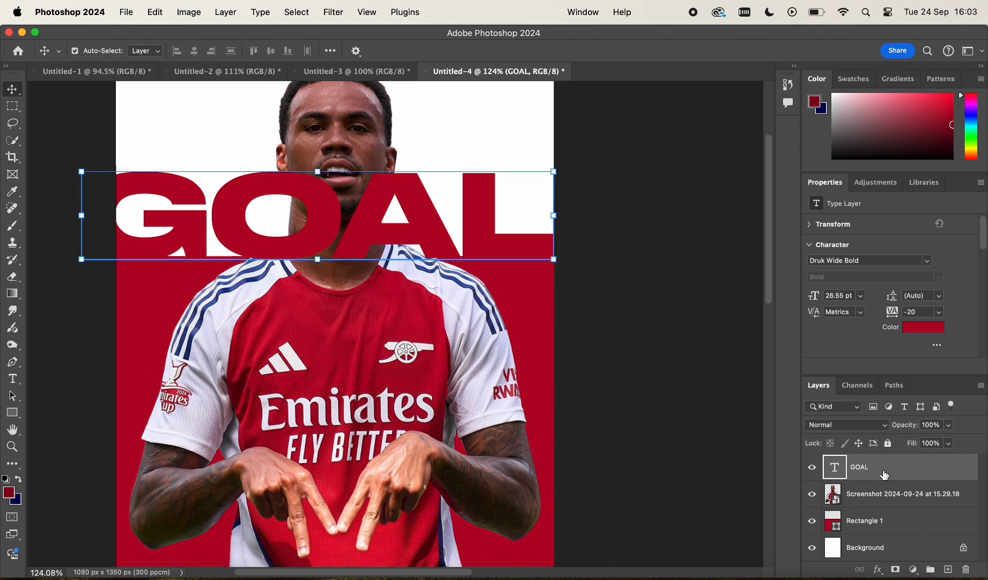
Move the GOAL text layer behind the player photo layer.
drag(885, 475, 885, 509)
click(712, 318)
scroll(711, 319, down, 8)
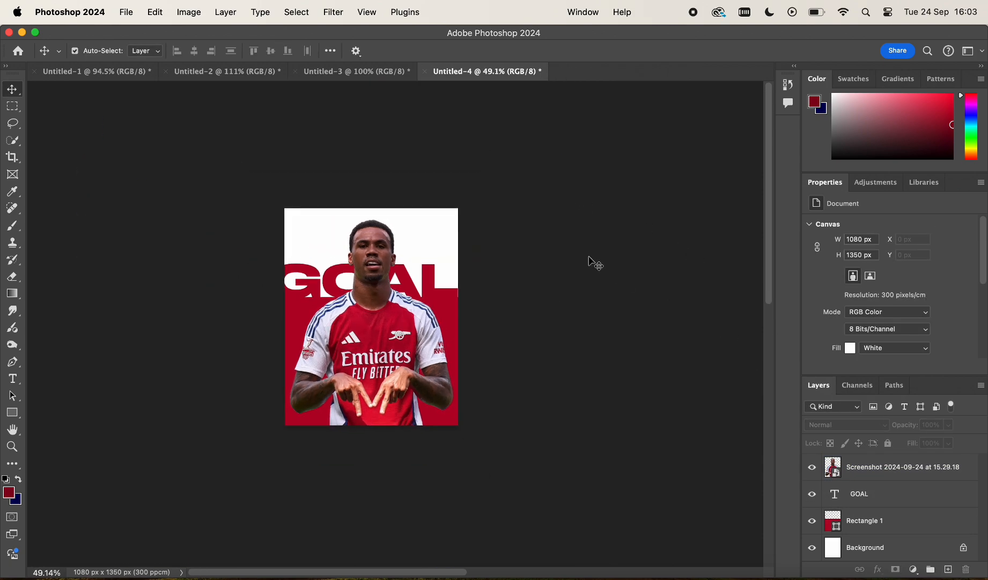
scroll(592, 263, up, 8)
scroll(765, 448, down, 2)
Add a solid color fill layer in dark red #5d0113 above the rectangle layer.
click(867, 520)
click(914, 568)
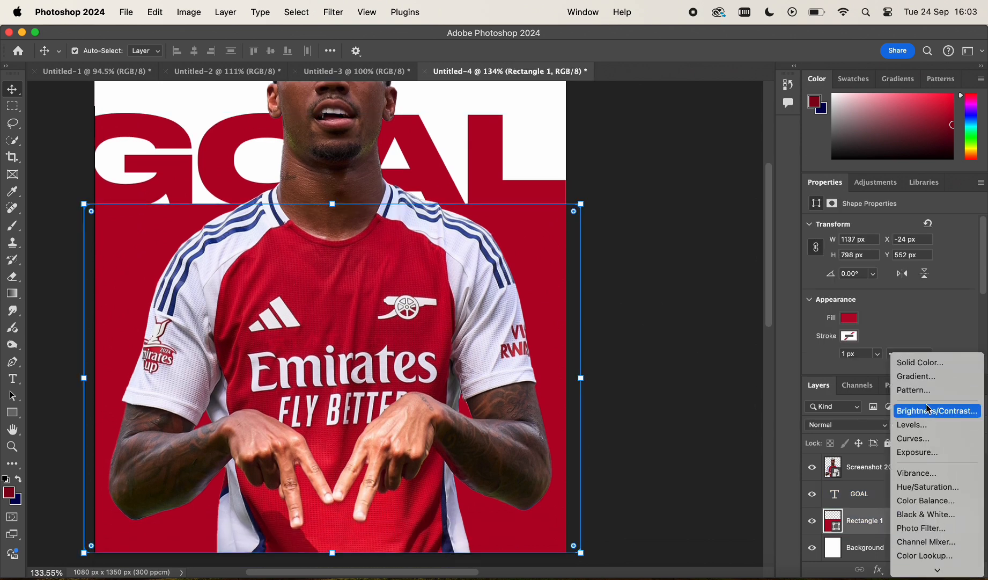
click(917, 363)
drag(772, 352, 772, 373)
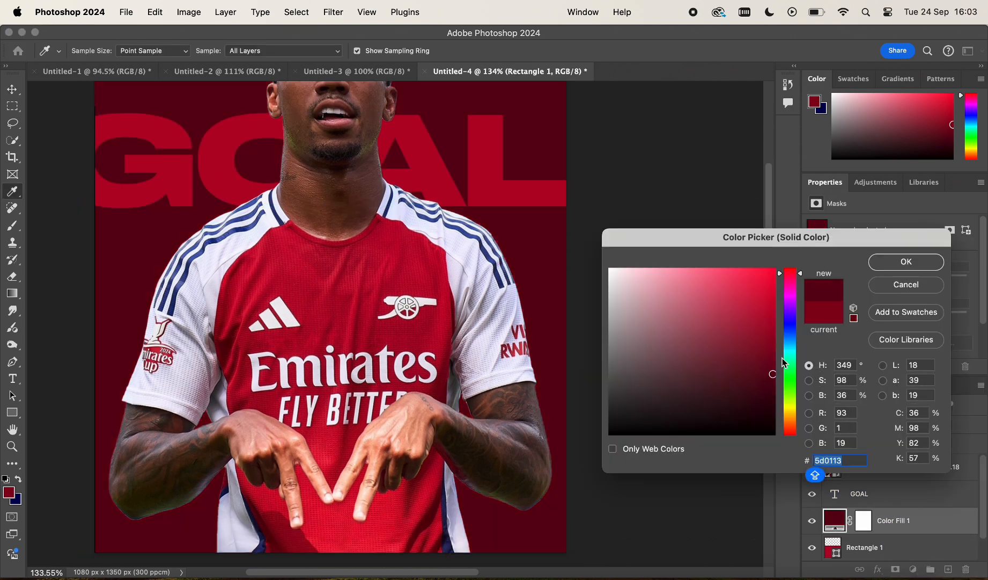
click(900, 263)
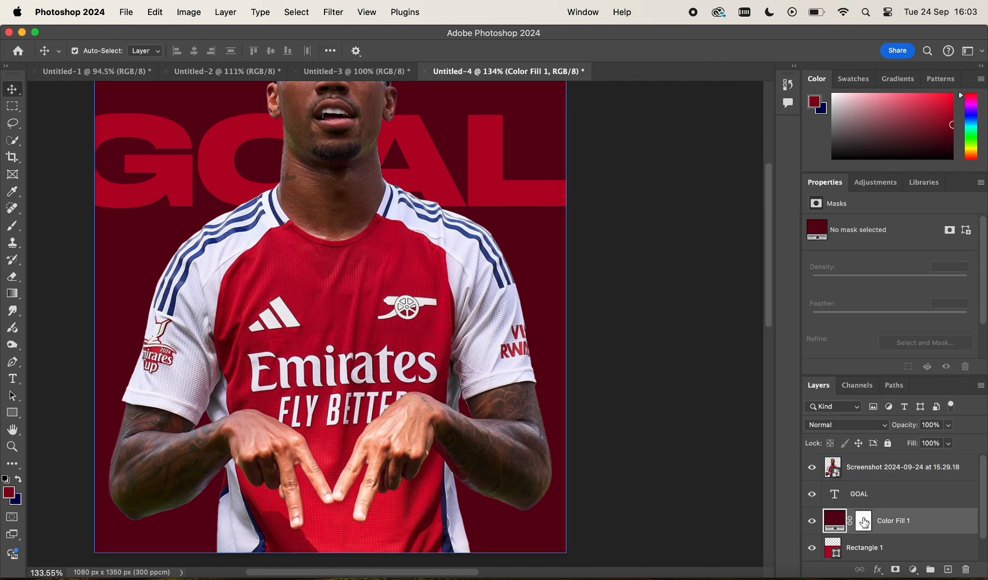
Invert the dark red fill layer's mask to hide the fill.
click(864, 521)
key(super+i)
scroll(394, 321, down, 1)
Paint white on the fill layer's mask across the poster's lower part with a soft brush of about 1300 px at 10% flow.
click(12, 226)
scroll(263, 365, down, 2)
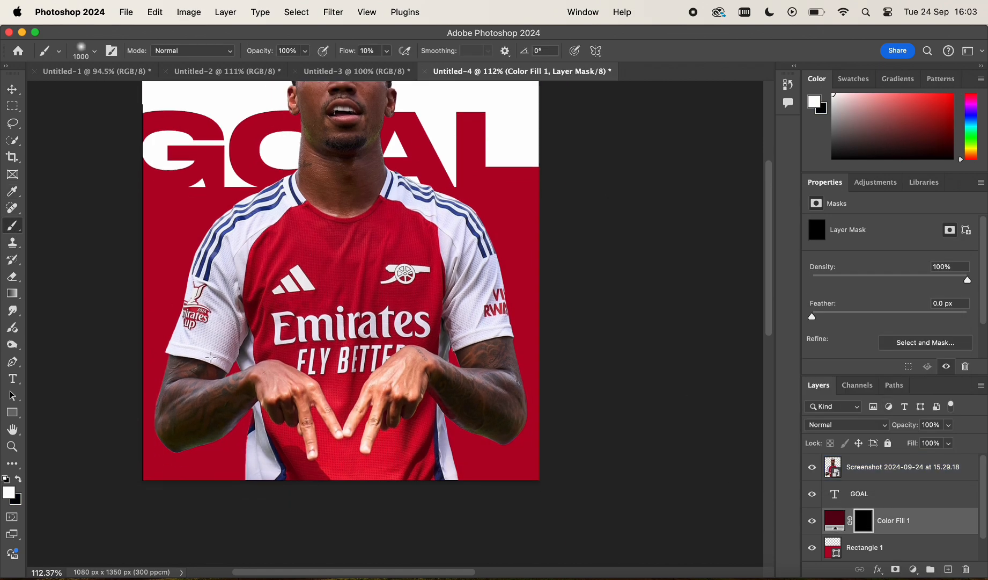
key(bracketleft)
key(bracketleft)
mouse_move(525, 423)
mouse_down()
mouse_move(494, 494)
mouse_move(245, 537)
mouse_move(132, 513)
mouse_move(82, 454)
mouse_up()
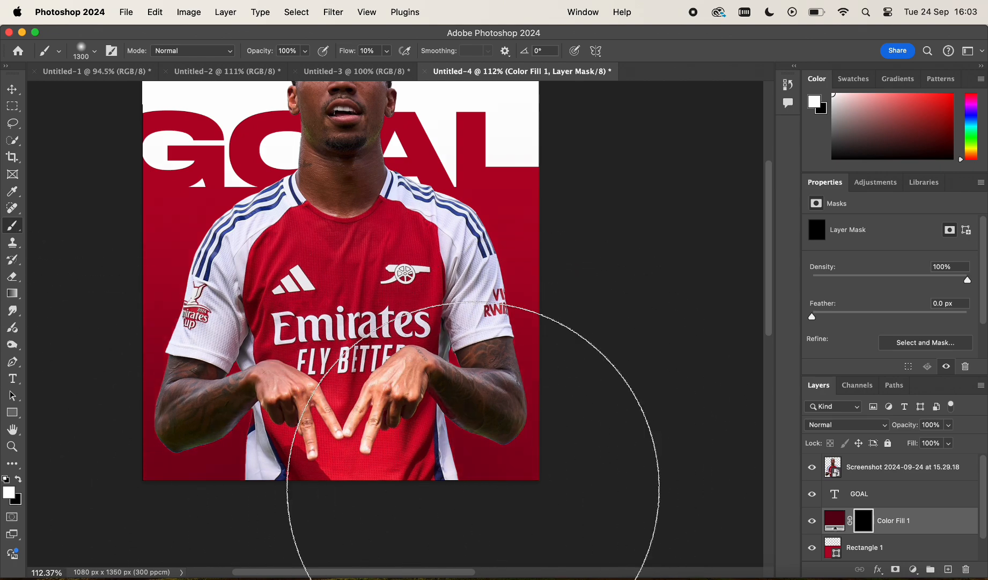
scroll(593, 438, down, 5)
scroll(596, 435, up, 4)
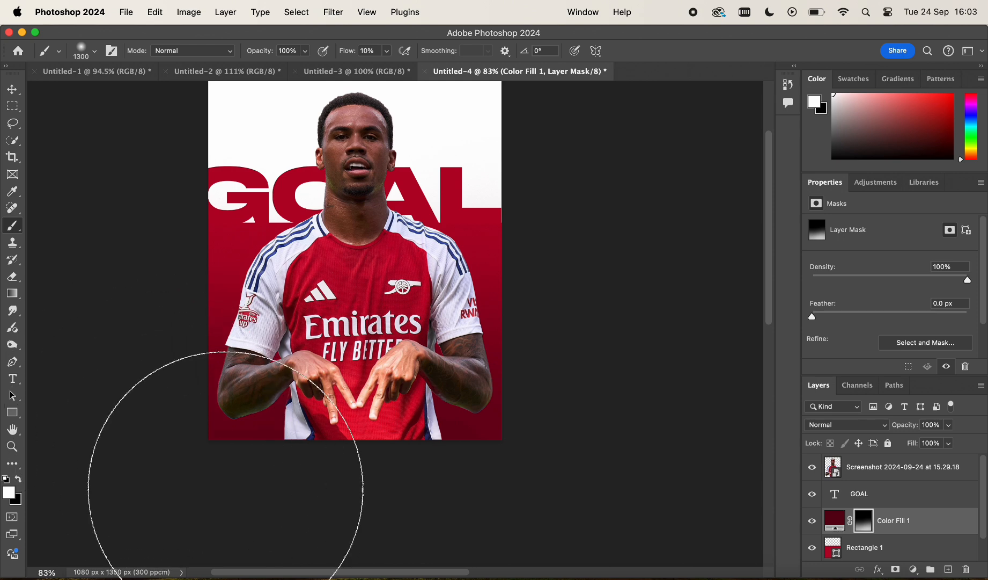
scroll(504, 505, down, 2)
scroll(502, 497, up, 5)
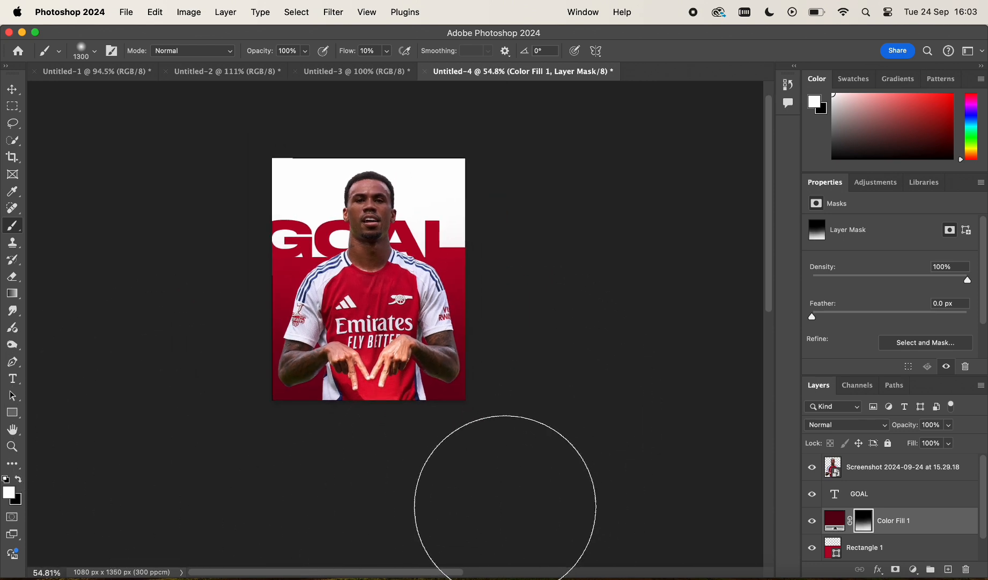
click(16, 89)
scroll(92, 174, up, 2)
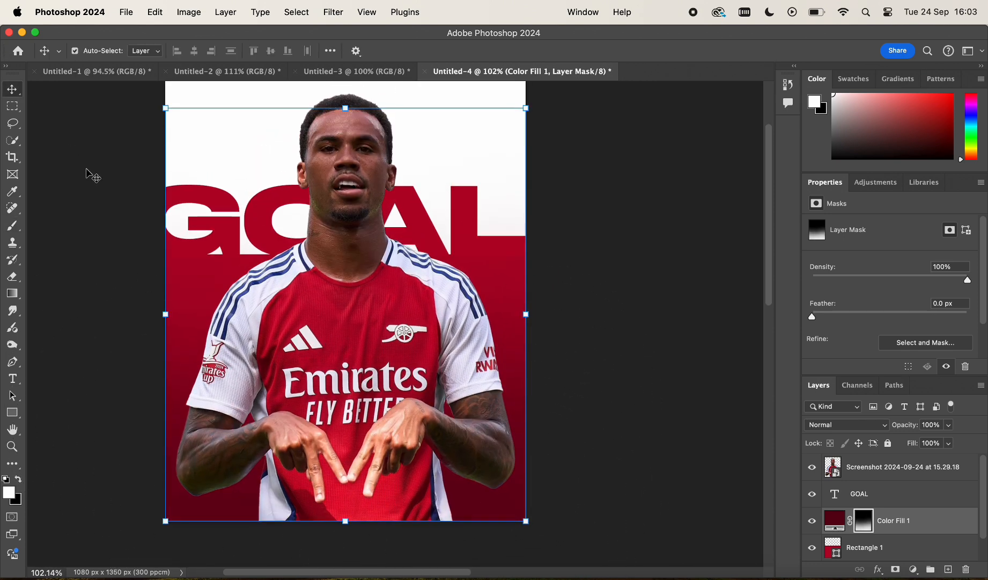
Duplicate the GOAL text directly below the original and set the copy's color to white (#ffffff).
click(617, 202)
scroll(617, 202, down, 2)
scroll(623, 207, up, 4)
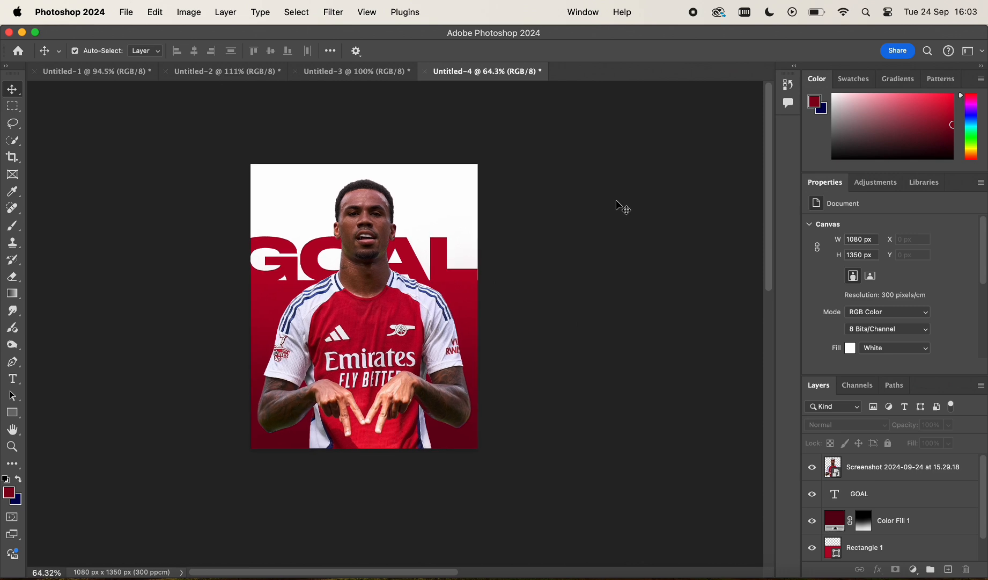
drag(523, 215, 480, 302)
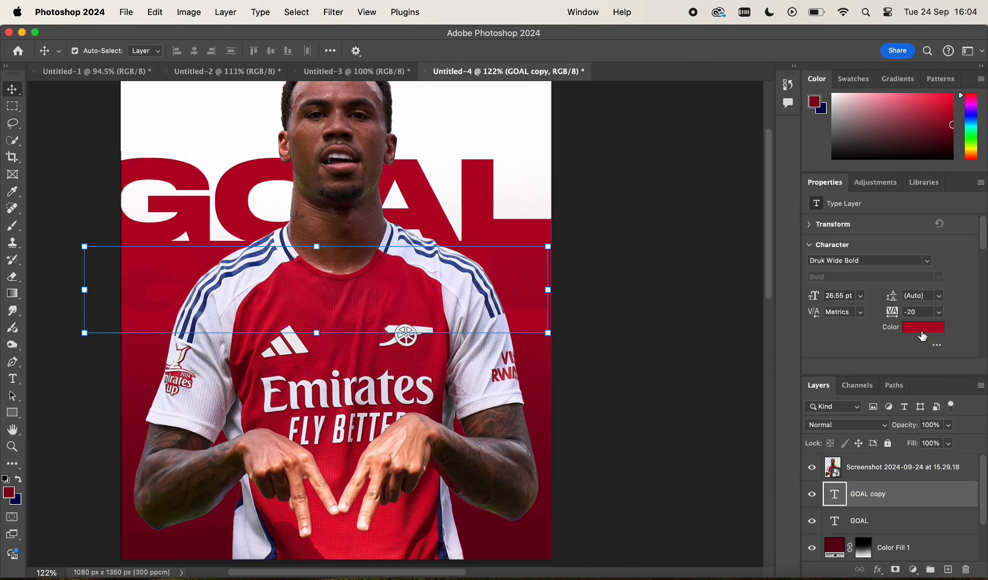
click(922, 328)
click(503, 194)
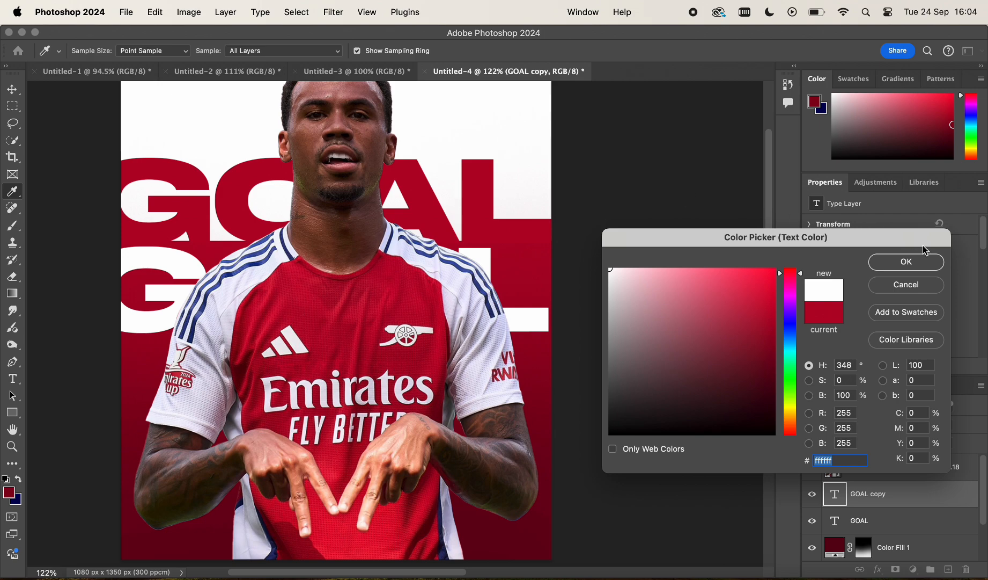
click(905, 262)
click(73, 155)
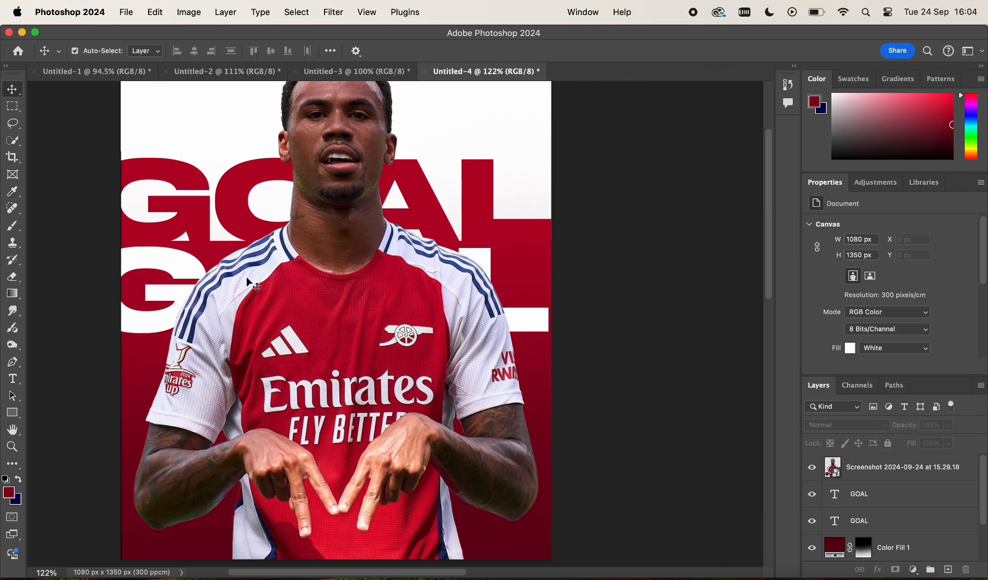
Bring the white GOAL copy in front of the player photo and move it toward the poster's bottom.
scroll(289, 302, down, 5)
scroll(591, 310, up, 5)
click(468, 280)
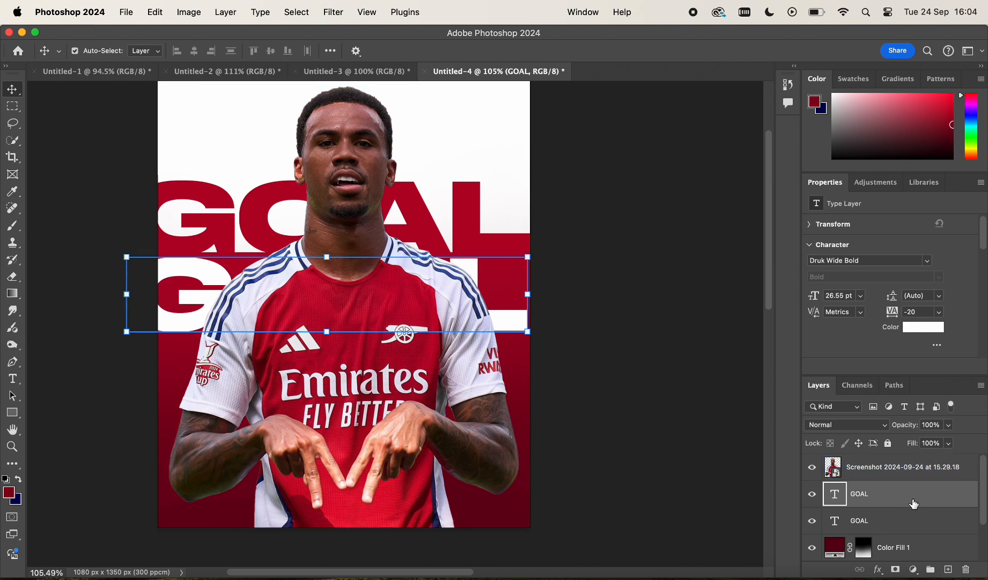
drag(913, 501, 912, 463)
drag(467, 301, 490, 526)
Enlarge the white GOAL copy to about 168% and adjust its size and position along the poster's bottom edge.
drag(350, 483, 358, 362)
drag(377, 446, 425, 516)
key(super+minus)
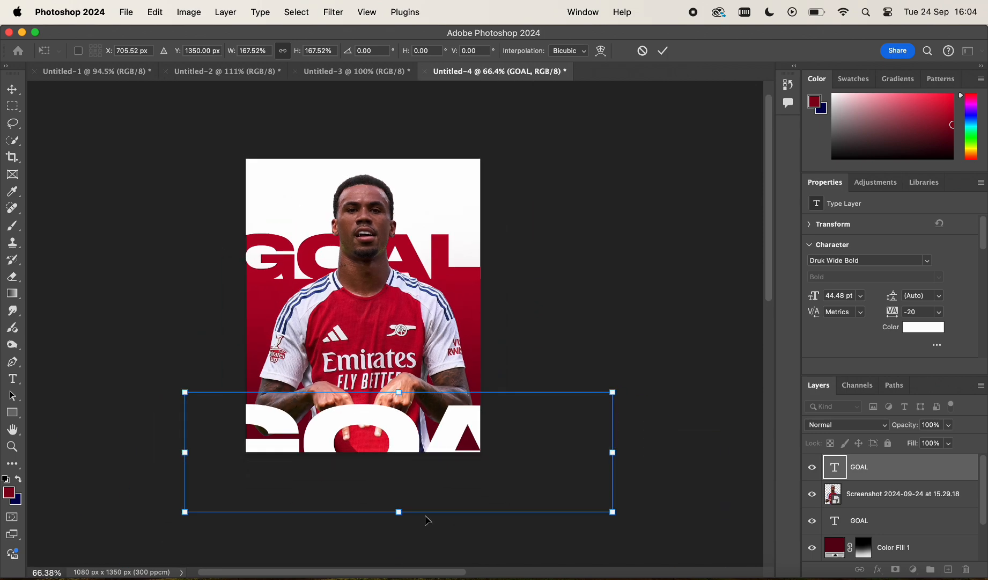
key(super+plus)
drag(677, 489, 557, 489)
scroll(515, 413, down, 2)
key(super+plus)
drag(476, 321, 476, 294)
key(super+minus)
key(super+plus)
drag(642, 418, 593, 405)
mouse_move(557, 308)
mouse_down()
mouse_move(584, 283)
mouse_move(599, 305)
mouse_move(560, 309)
mouse_up()
key(Return)
Try another size and position for the white GOAL copy, and delete it.
key(super+0)
drag(370, 323, 400, 320)
key(super+t)
drag(452, 313, 428, 374)
key(Return)
drag(545, 379, 496, 290)
key(BackSpace)
Shift the red GOAL text about 26 px sideways and fine-tune its size behind the player.
scroll(397, 325, up, 5)
drag(492, 237, 503, 234)
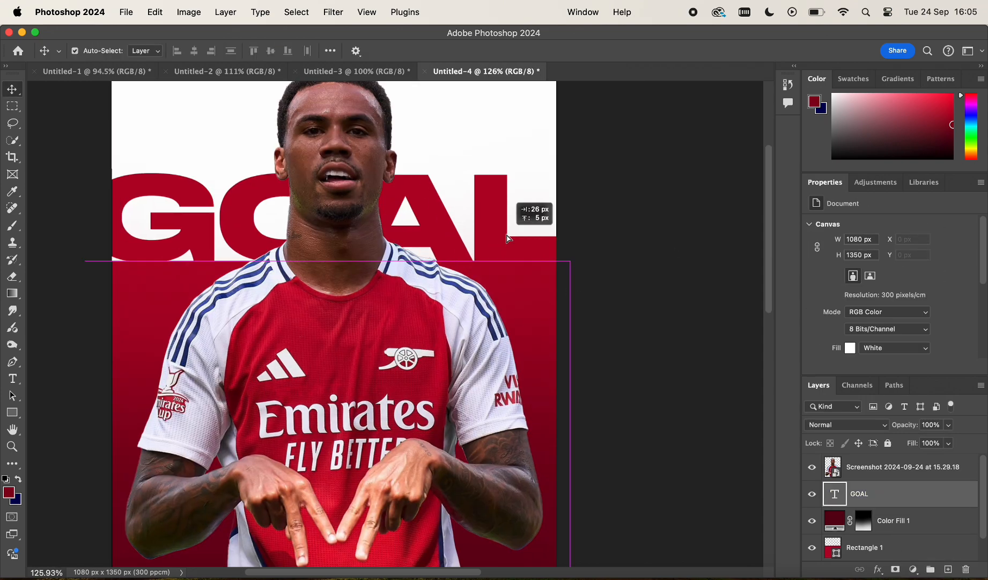
key(super+t)
mouse_move(570, 163)
mouse_down()
mouse_move(604, 149)
mouse_move(567, 178)
mouse_up()
key(Return)
scroll(397, 325, down, 2)
key(super+t)
key(Return)
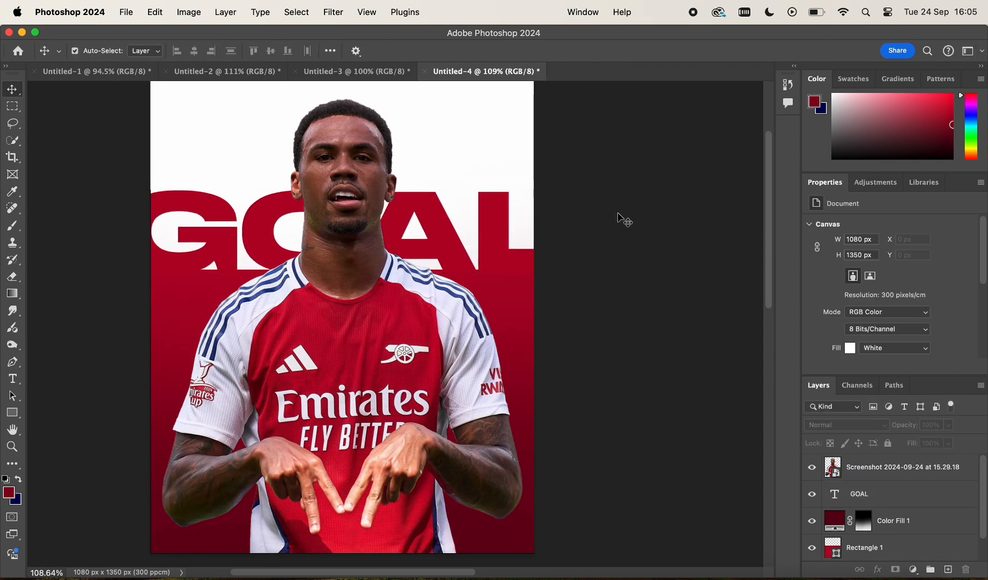
Open the player photo layer in the Camera Raw Filter.
scroll(399, 325, down, 1)
click(400, 326)
click(333, 12)
click(353, 162)
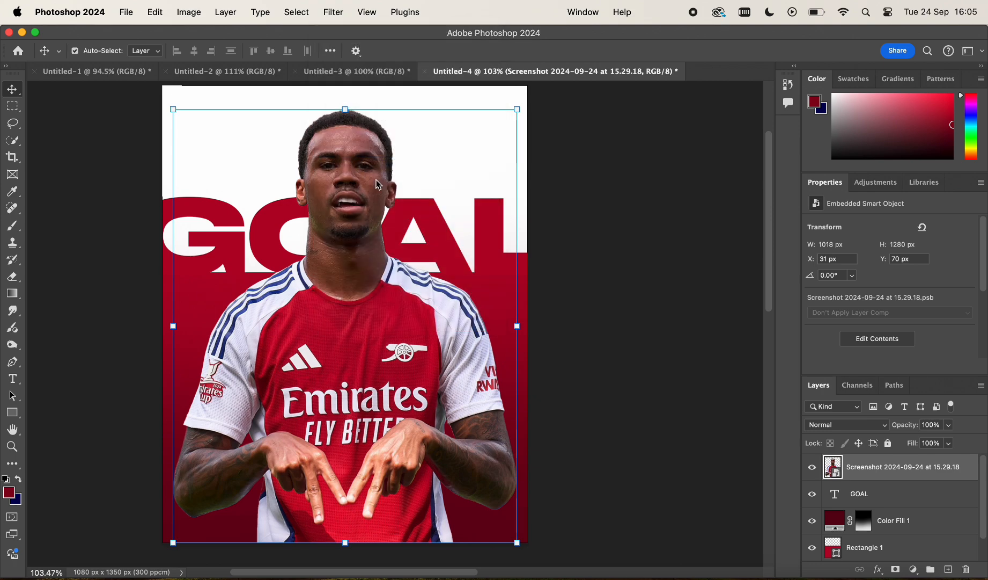
scroll(380, 184, up, 5)
scroll(381, 183, up, 8)
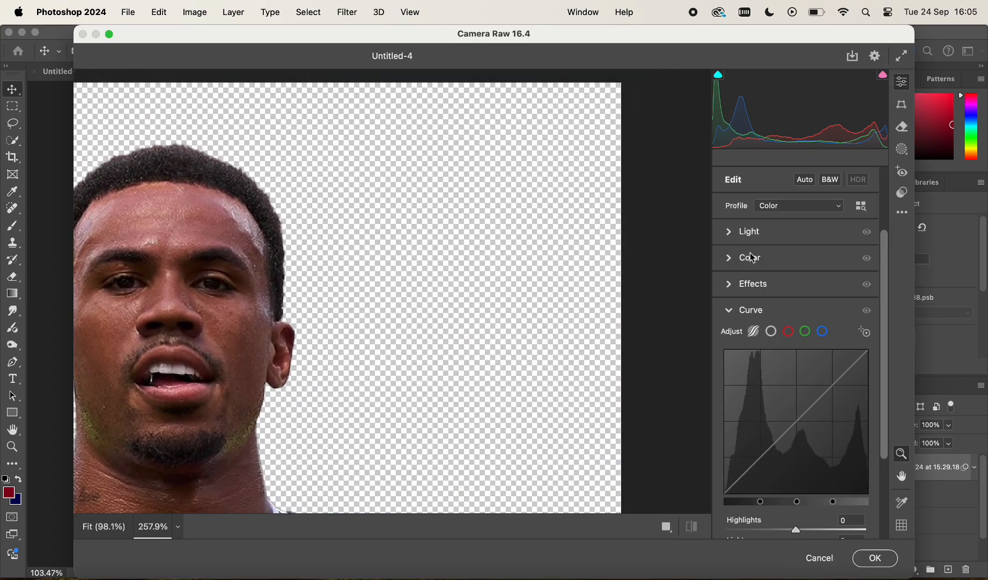
Set the photo's Clarity to about +32, Whites to +26, Shadows to +23 and Highlights to +17, and raise Contrast slightly.
click(722, 284)
drag(793, 332, 822, 336)
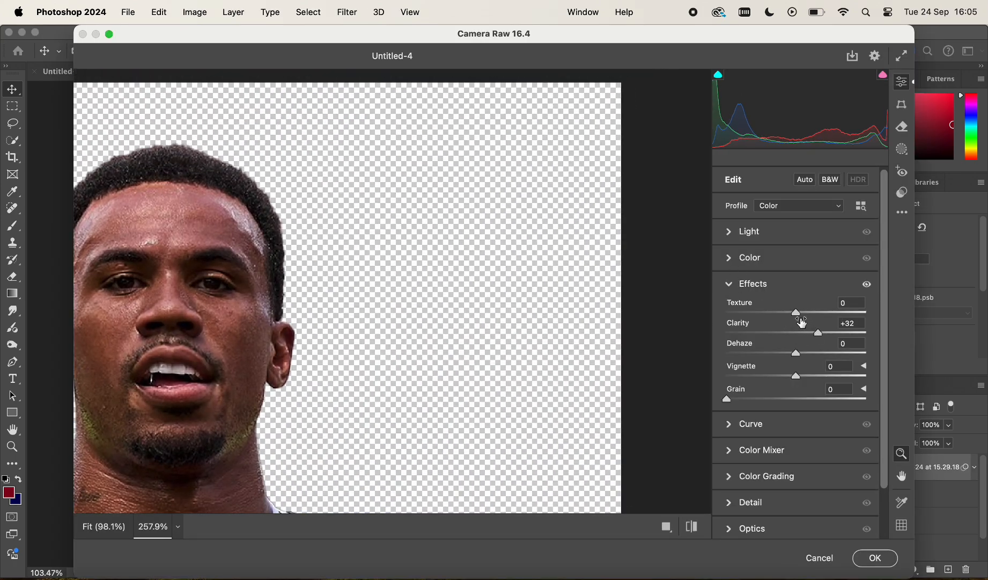
click(748, 241)
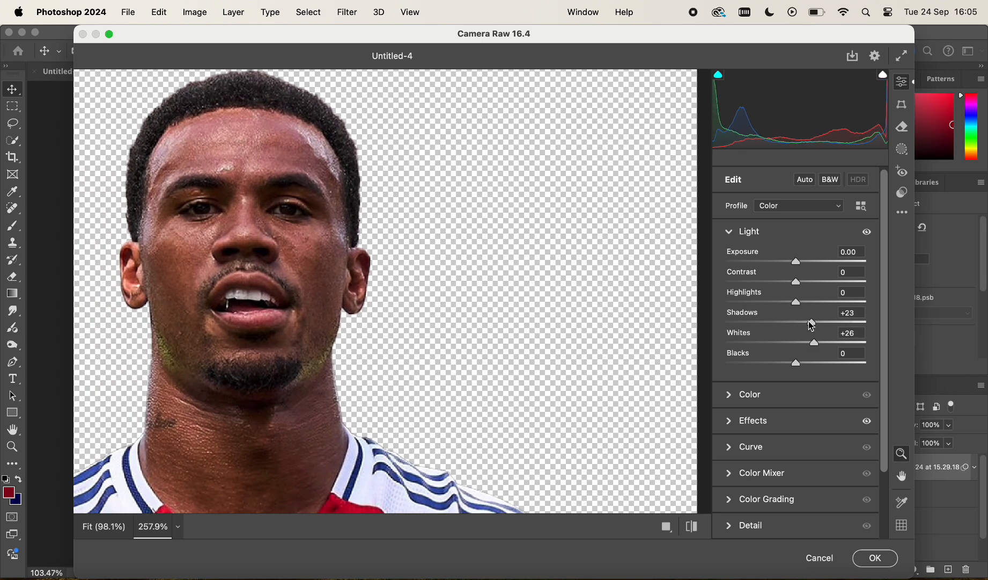
drag(801, 265, 801, 281)
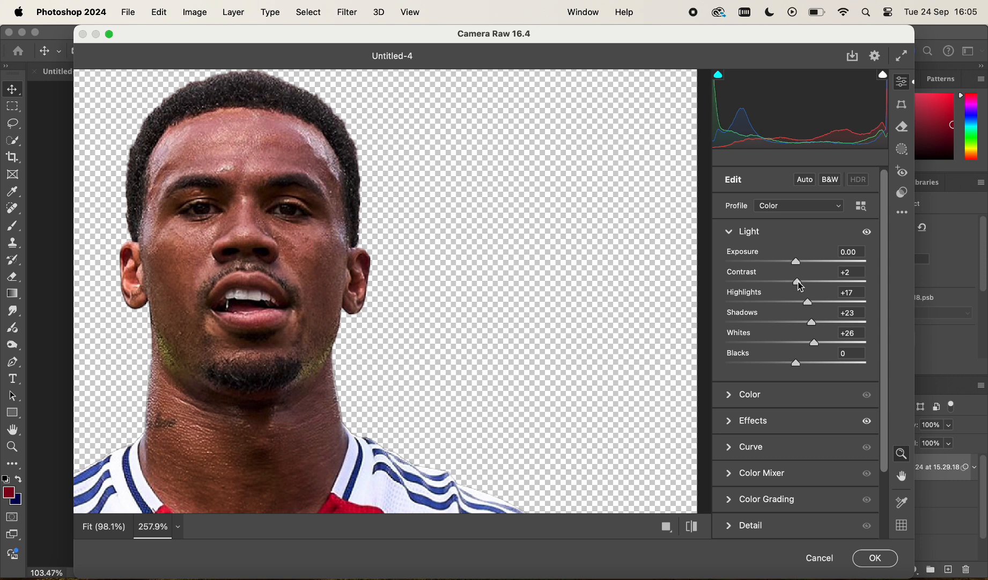
Adjust the photo's parametric tone curve with Lights at +14 and Darks at +7.
scroll(796, 301, down, 3)
click(753, 369)
mouse_move(797, 473)
mouse_down()
mouse_move(810, 474)
mouse_move(802, 478)
mouse_move(807, 455)
mouse_up()
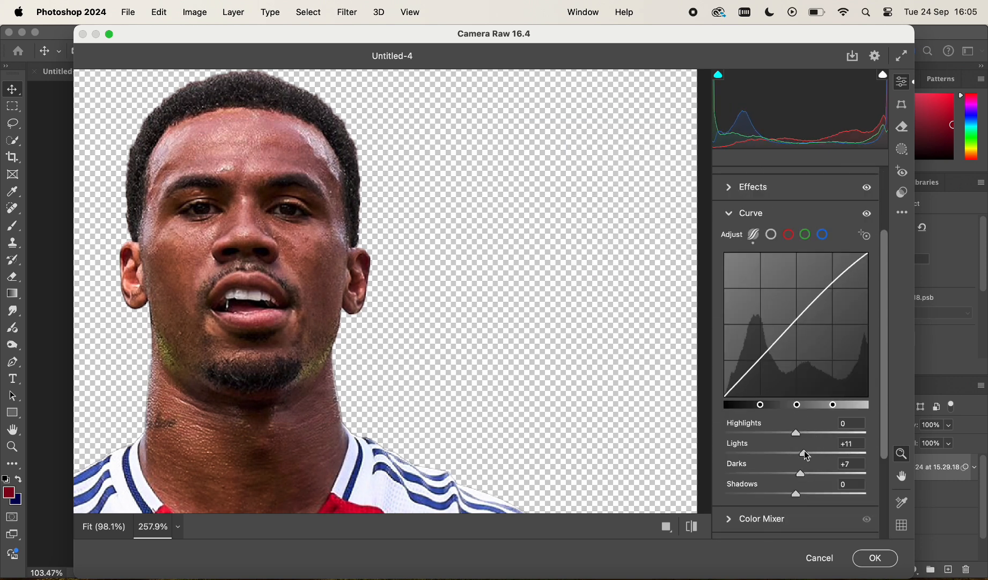
Set the photo's Sharpening to about 18 and apply the Camera Raw adjustments.
scroll(808, 450, down, 3)
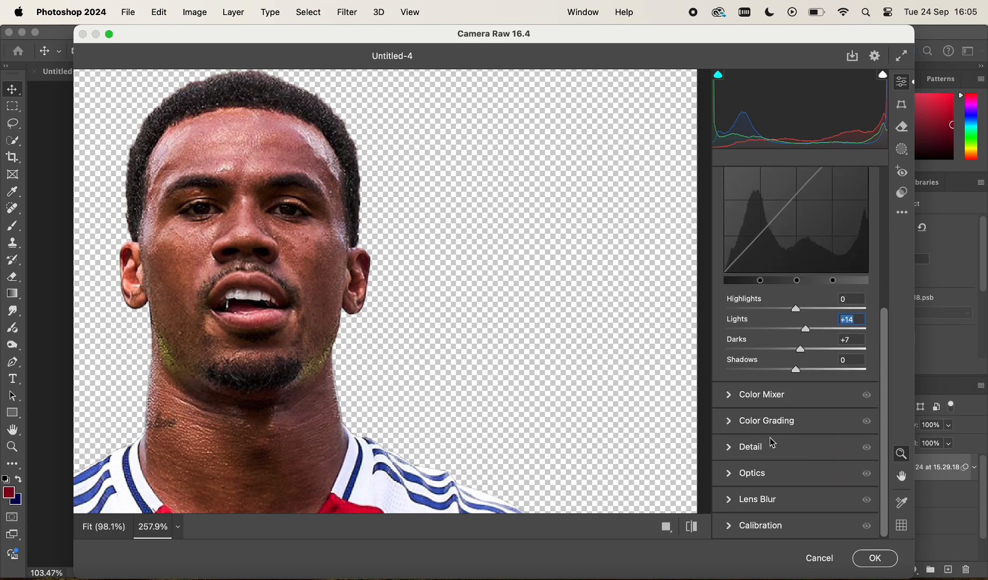
click(751, 447)
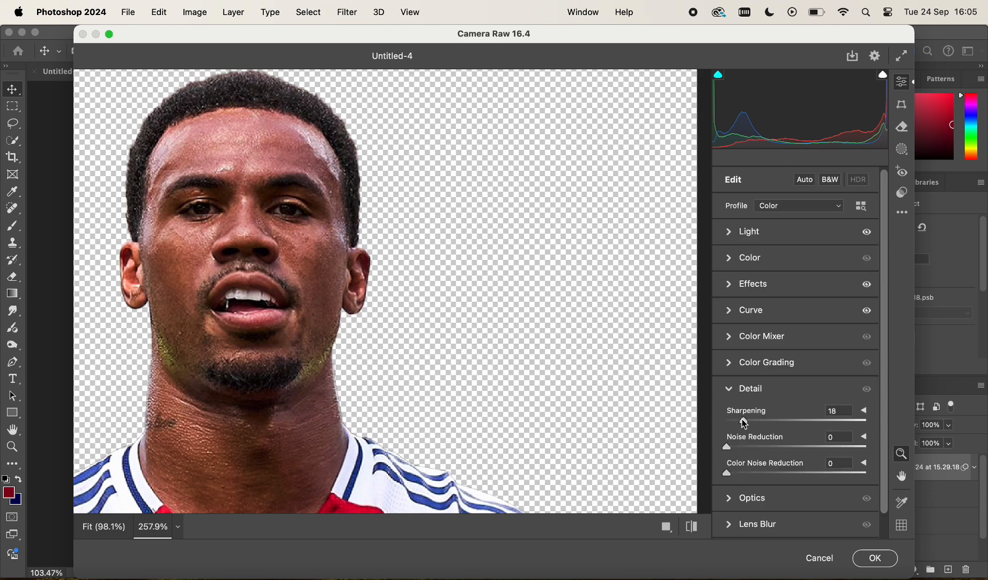
click(873, 561)
scroll(499, 228, down, 3)
scroll(493, 223, up, 3)
Apply a Shadows/Highlights adjustment to the player photo layer with an amount of 20.
click(371, 300)
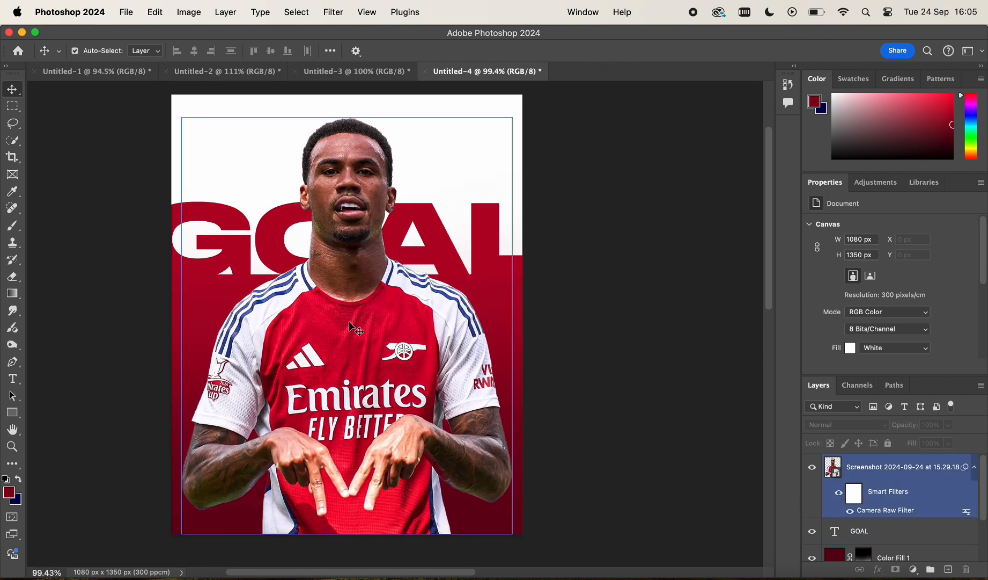
click(192, 7)
mouse_move(214, 52)
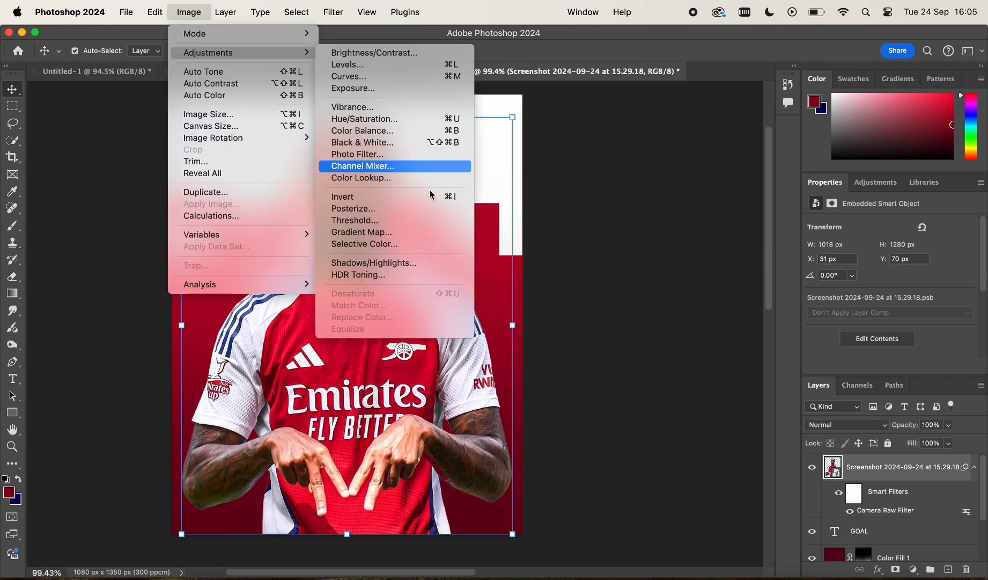
click(418, 265)
text(20)
key(Return)
key(v)
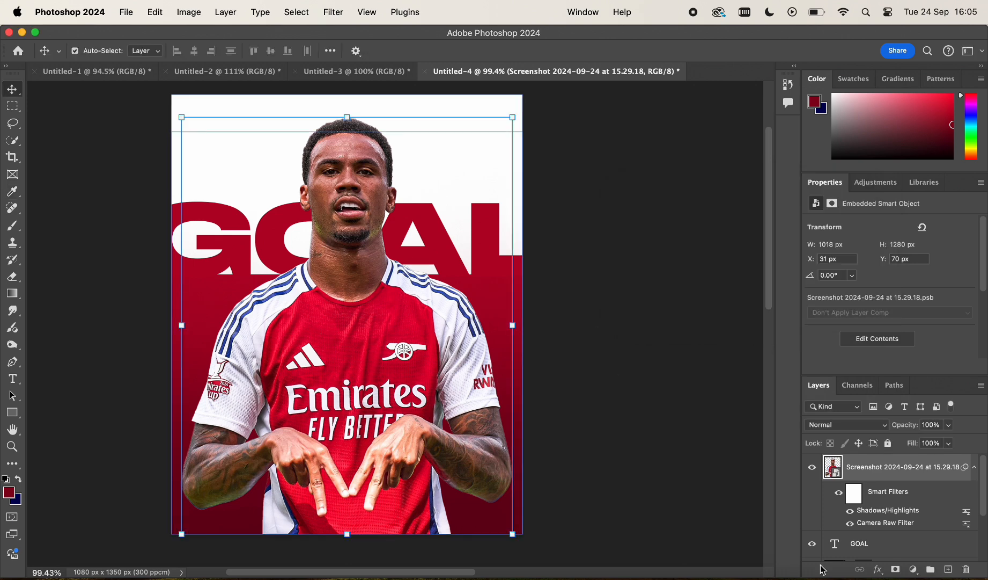
Add a Color Lookup adjustment layer above the player photo layer.
click(913, 568)
click(924, 520)
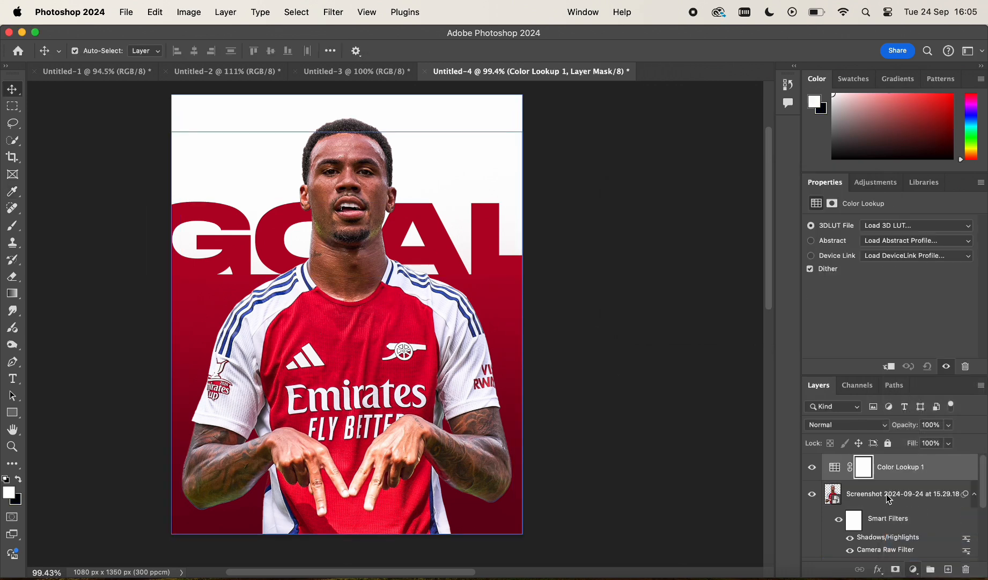
Load the 3Strip.look 3D LUT in the Color Lookup adjustment and clip it to the player photo layer.
click(888, 226)
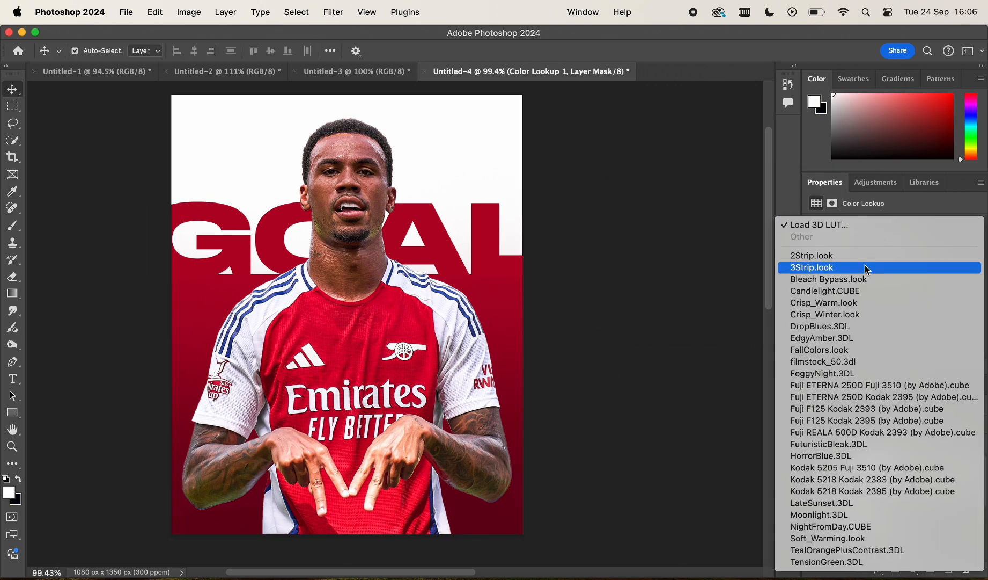
click(865, 267)
scroll(583, 176, down, 3)
scroll(582, 175, up, 3)
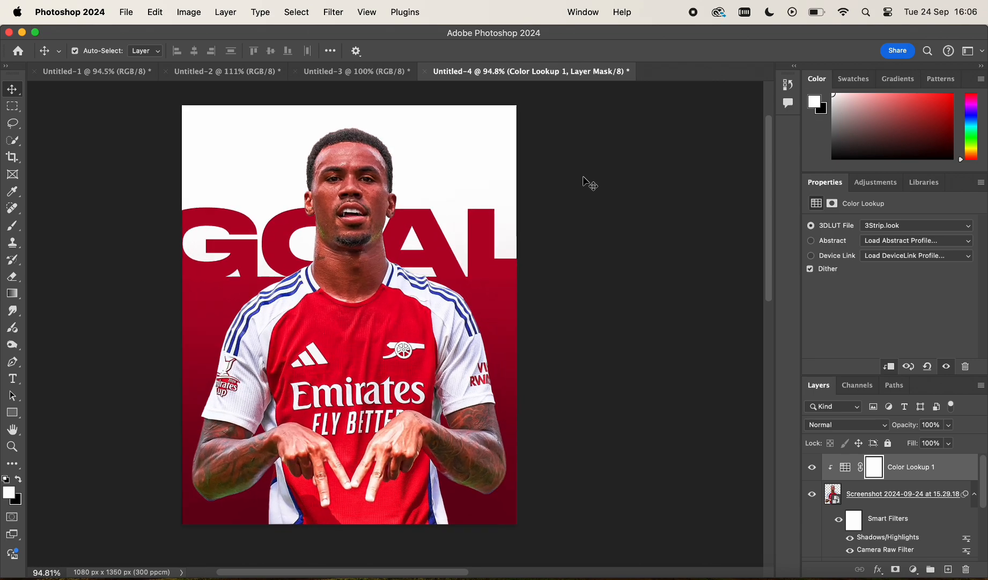
Place the AU-FG-Texture8-8K.jpg image from the TEXTURES folder into the poster document.
drag(823, 37, 703, 37)
double_click(938, 190)
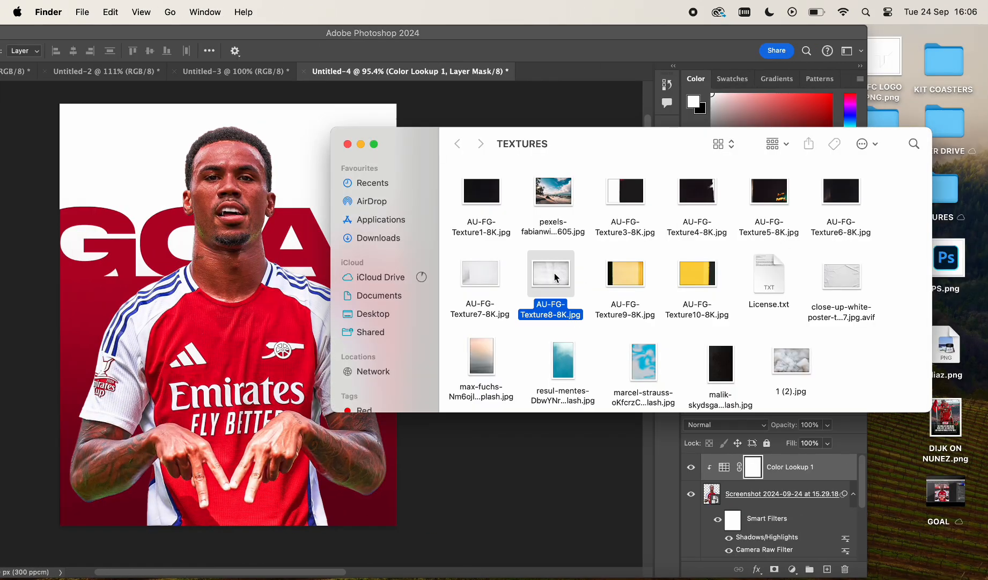
drag(562, 279, 228, 266)
drag(284, 30, 405, 19)
Rotate the texture 90°, scale it to the full canvas width, and move its layer directly below the GOAL text layer.
right_click(369, 301)
click(424, 433)
drag(465, 314, 530, 315)
key(Return)
drag(906, 470, 865, 533)
drag(530, 315, 521, 316)
drag(180, 314, 187, 316)
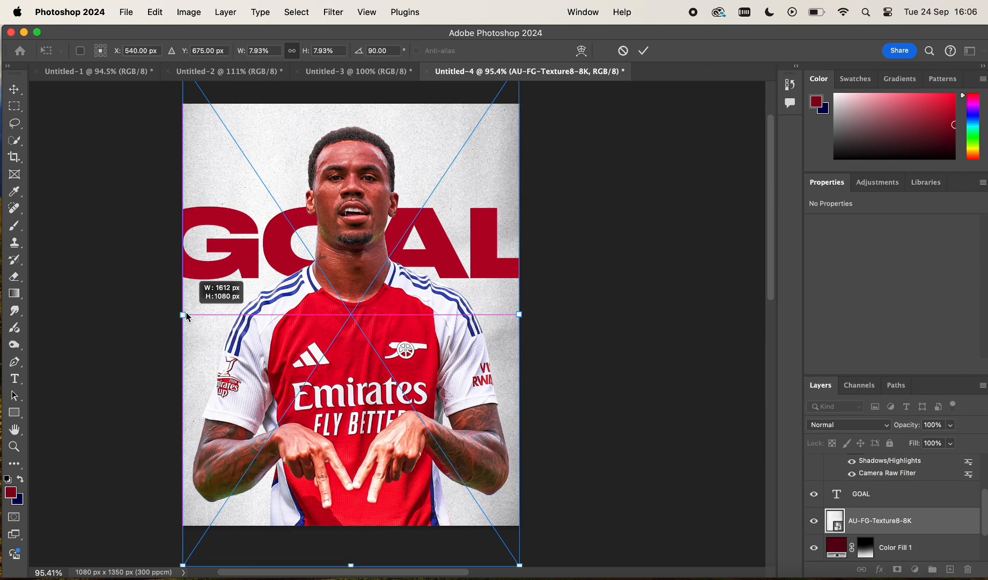
key(Return)
Set the texture layer's blend mode to Linear Burn.
click(848, 425)
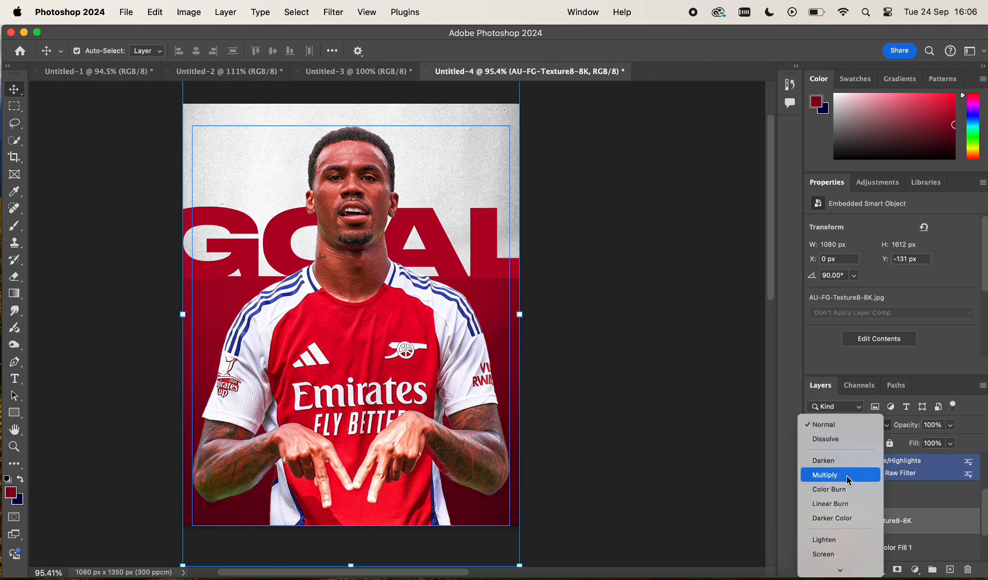
scroll(847, 476, down, 8)
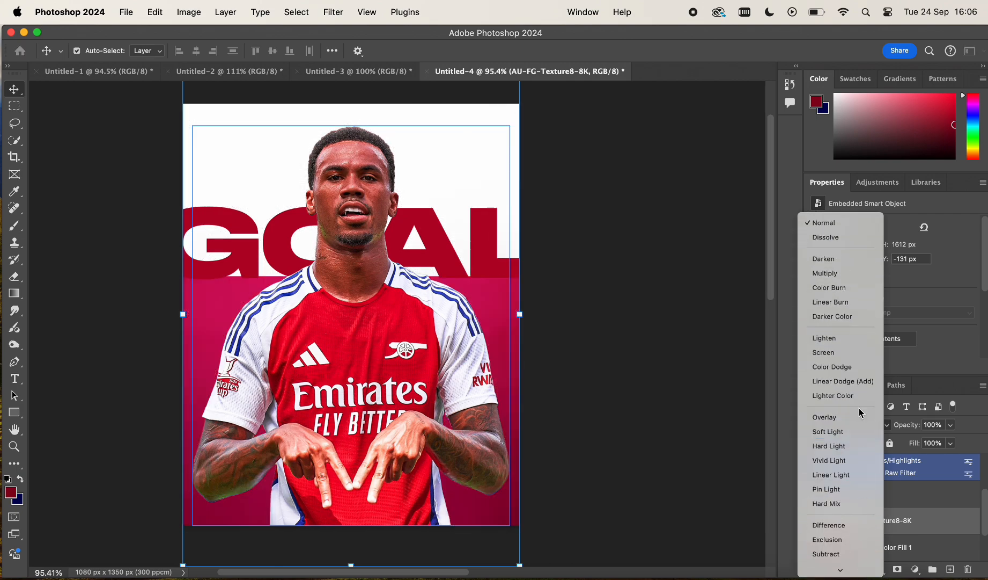
click(853, 305)
click(679, 207)
scroll(680, 207, down, 4)
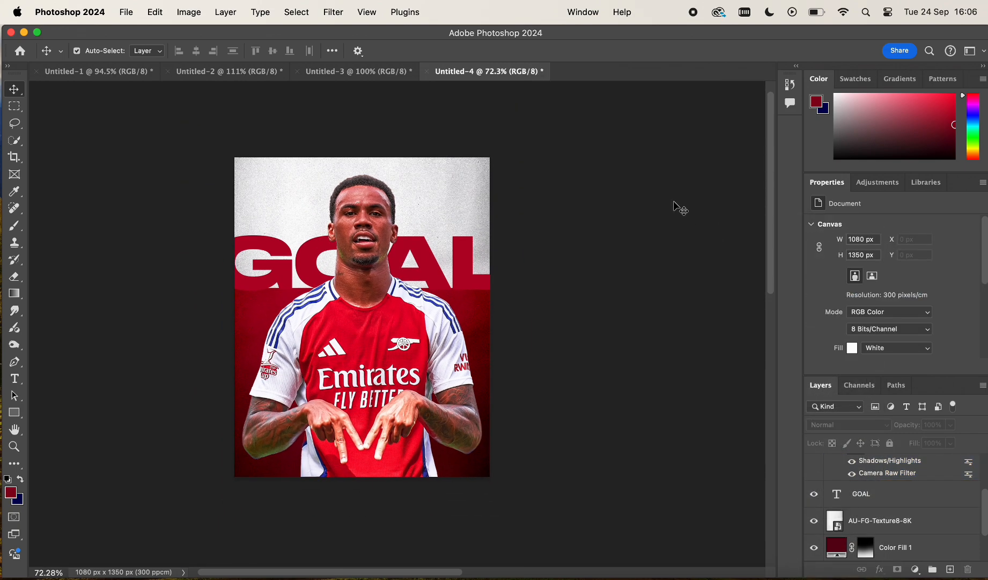
scroll(680, 208, up, 4)
Set the texture layer's opacity to 50%.
click(864, 523)
click(935, 472)
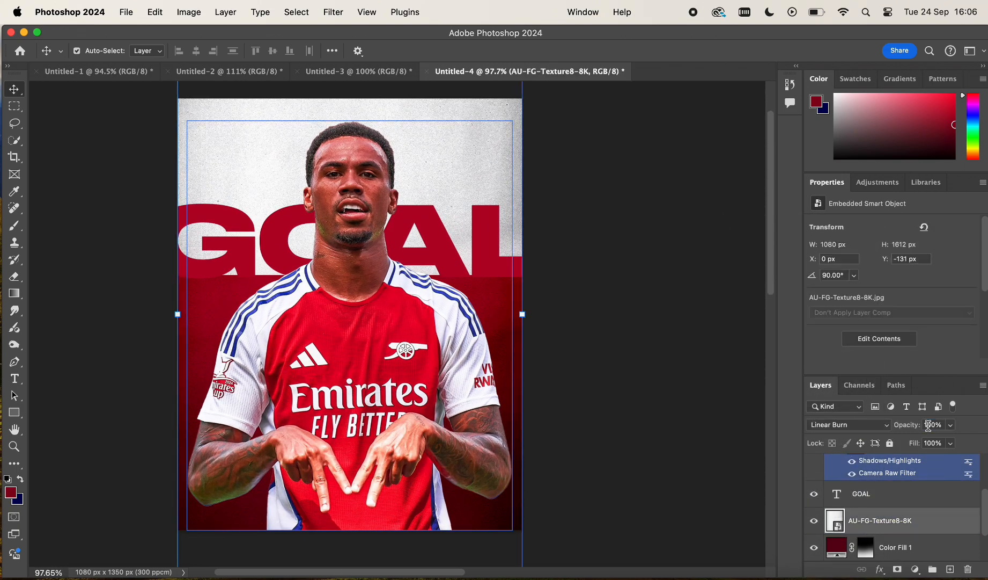
text(60)
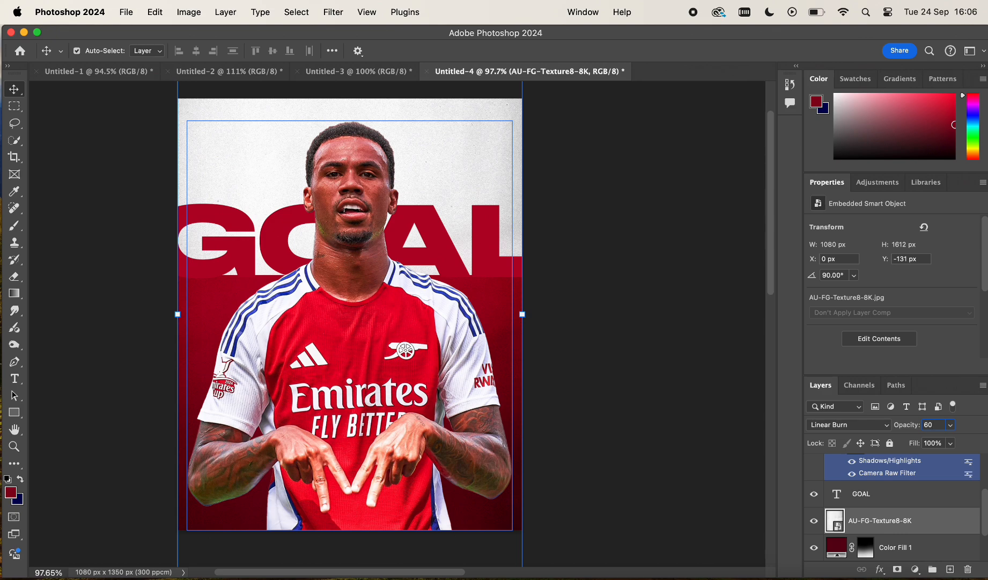
key(BackSpace)
key(BackSpace)
text(50)
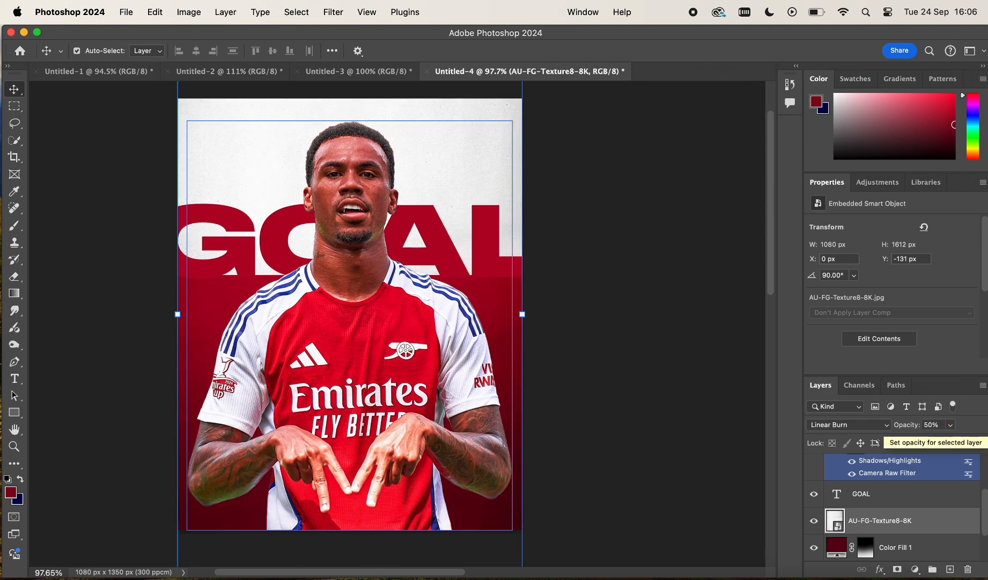
click(640, 342)
scroll(642, 344, down, 3)
scroll(642, 344, up, 5)
Change the GOAL text color to a slightly darker, deeper red.
click(518, 214)
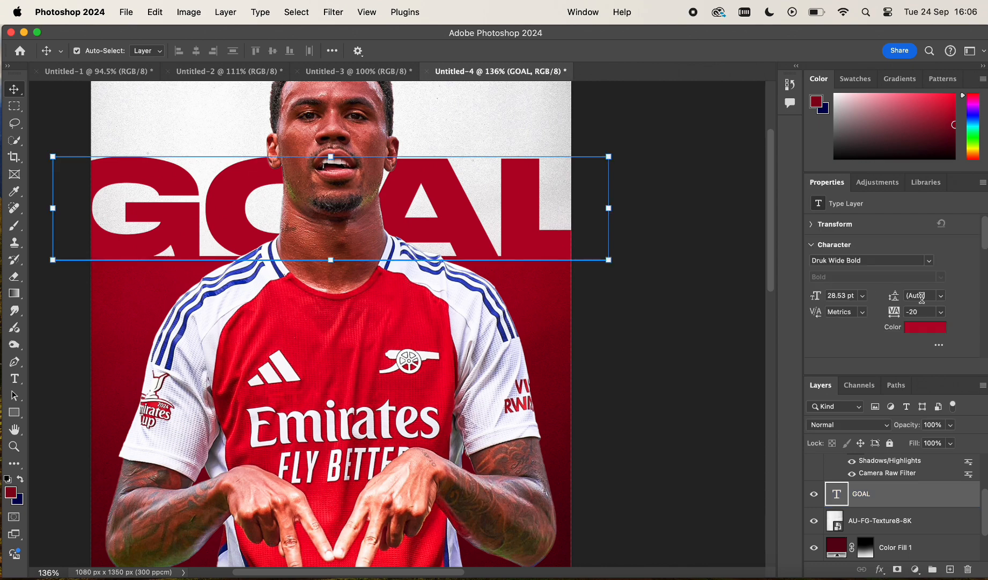
click(936, 328)
click(548, 273)
drag(772, 324, 767, 323)
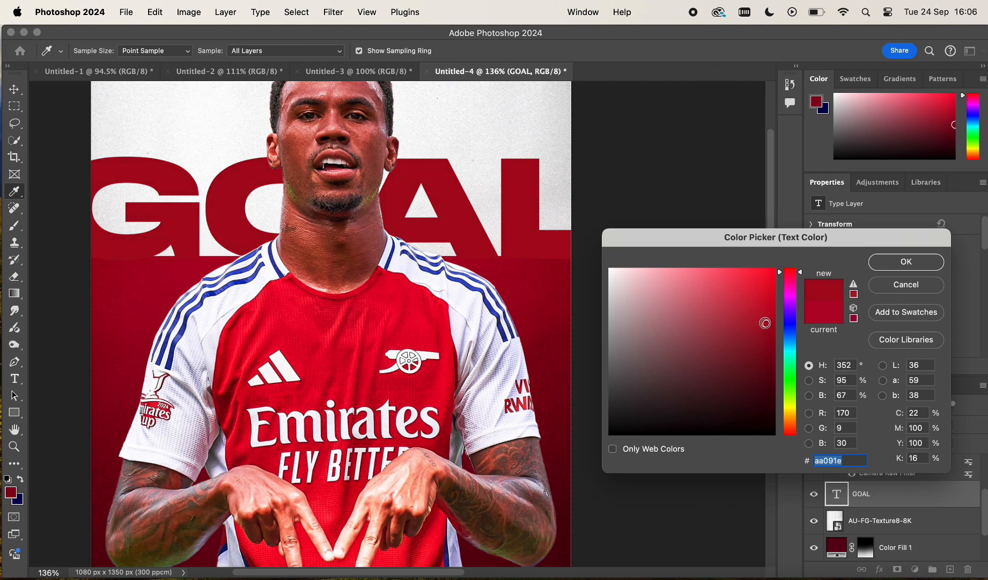
drag(766, 322, 766, 328)
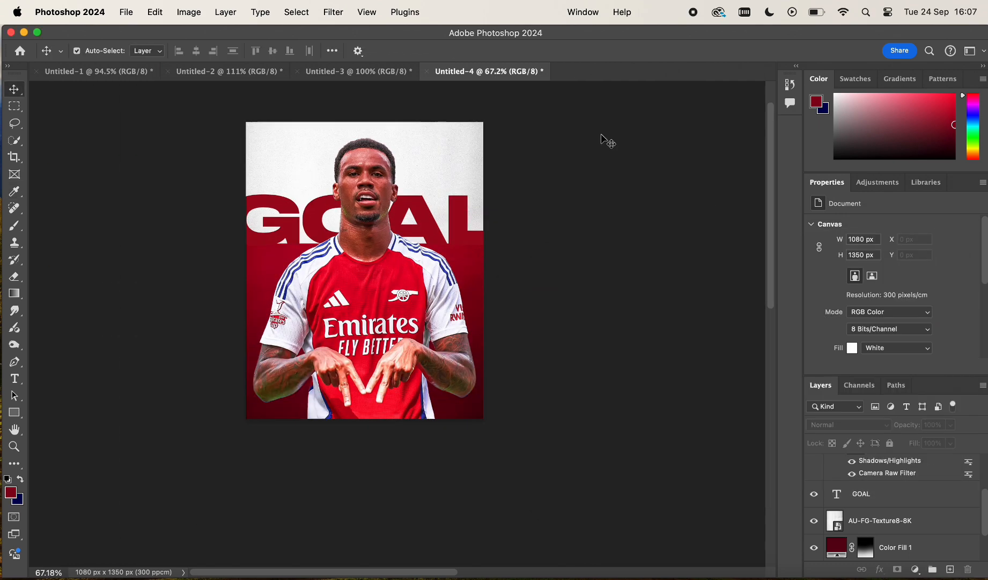
Add the text GABRIEL in Druk Wide Bold at 5.01 pt in dark red above the GOAL text.
key(super+0)
click(15, 378)
scroll(233, 281, up, 3)
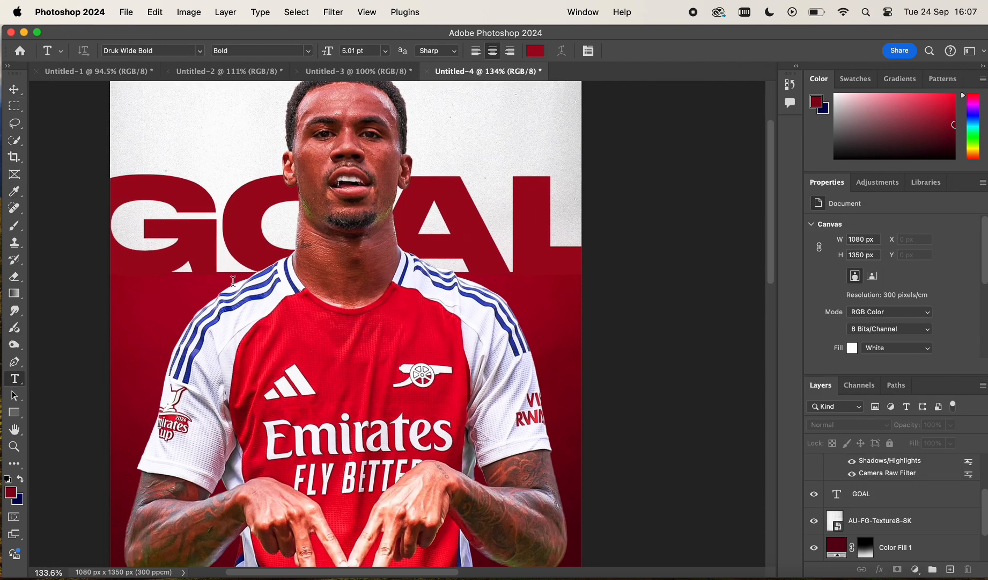
scroll(233, 282, up, 5)
scroll(233, 281, up, 3)
scroll(233, 282, right, 5)
scroll(233, 282, left, 5)
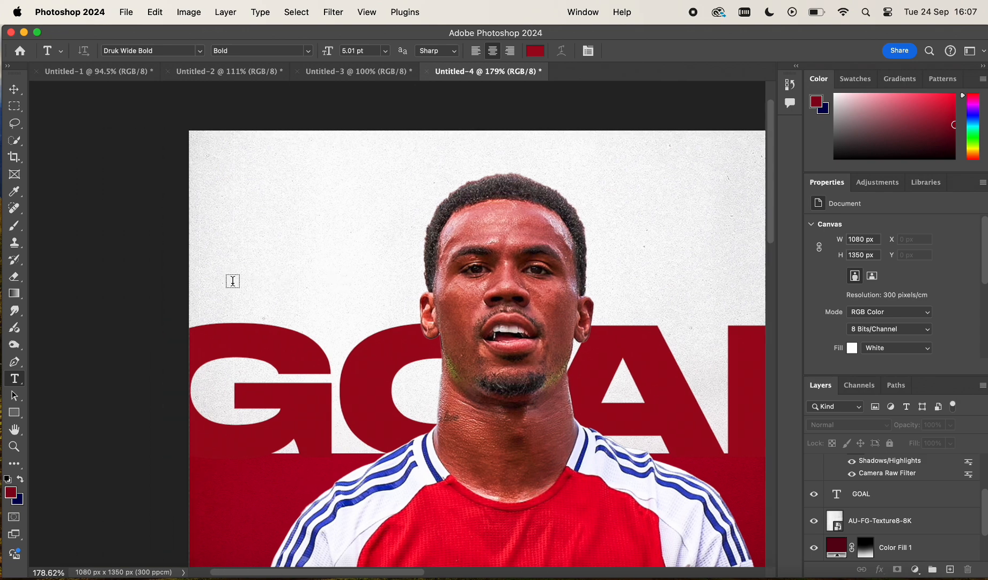
click(210, 293)
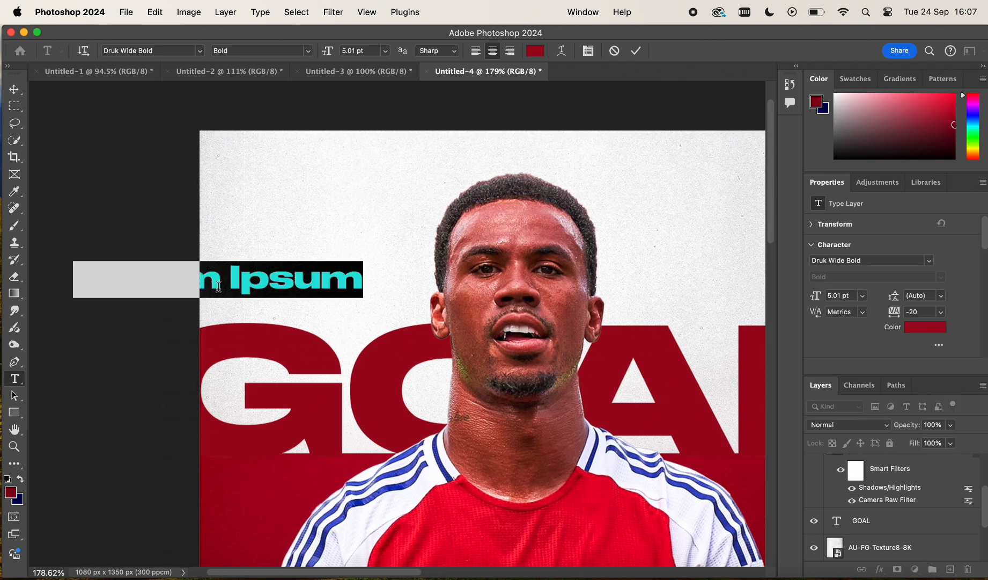
key(BackSpace)
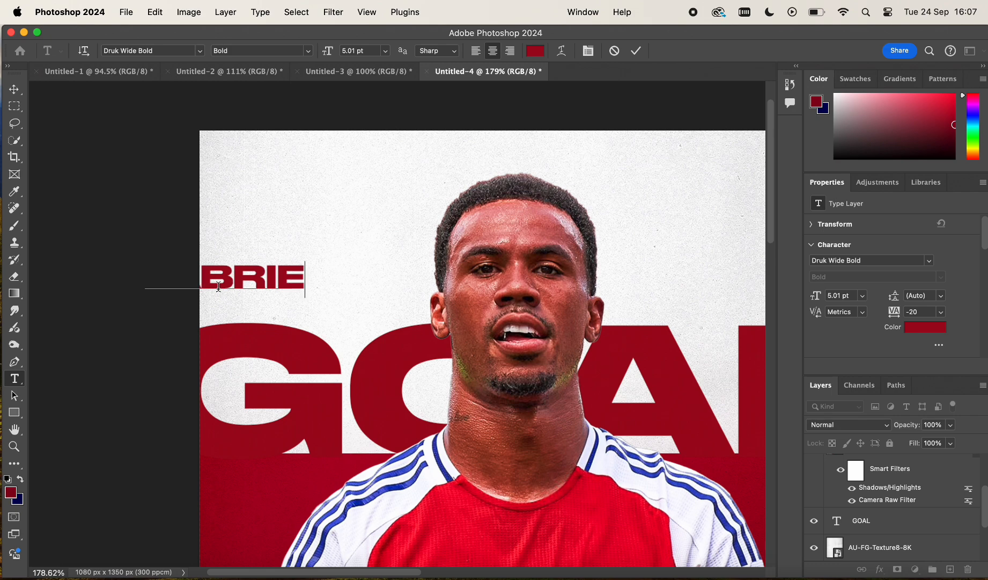
Move the GABRIEL text to sit just above the G of GOAL, slightly inside the poster's left edge.
click(16, 90)
drag(284, 278, 374, 295)
click(374, 205)
scroll(374, 205, down, 5)
scroll(374, 205, down, 5)
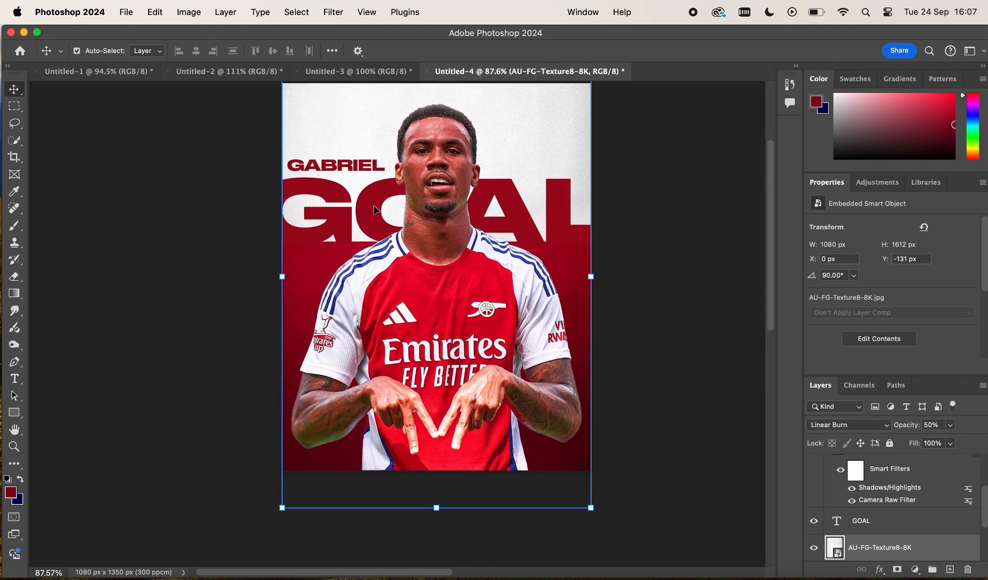
Add the goal minute text 67' in Druk Wide Bold and place it on the red background below the L of GOAL.
click(416, 134)
scroll(416, 133, up, 5)
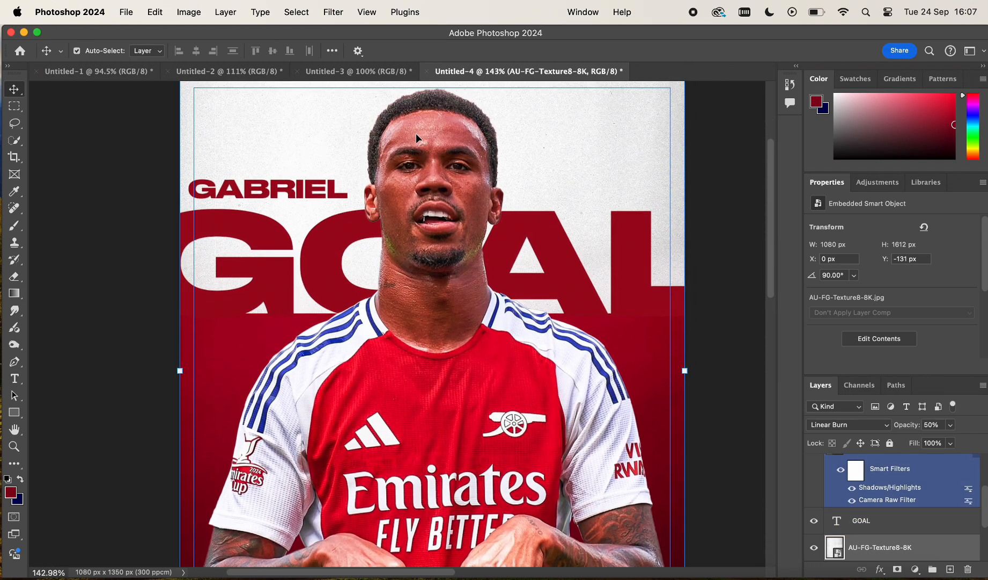
scroll(417, 139, right, 3)
scroll(417, 138, up, 1)
scroll(417, 138, up, 2)
scroll(417, 138, down, 1)
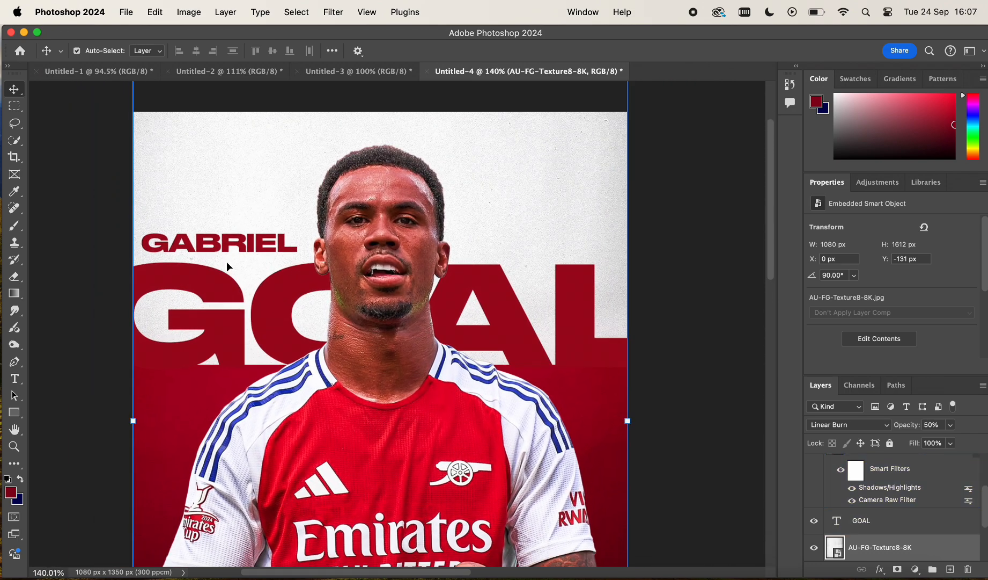
click(15, 378)
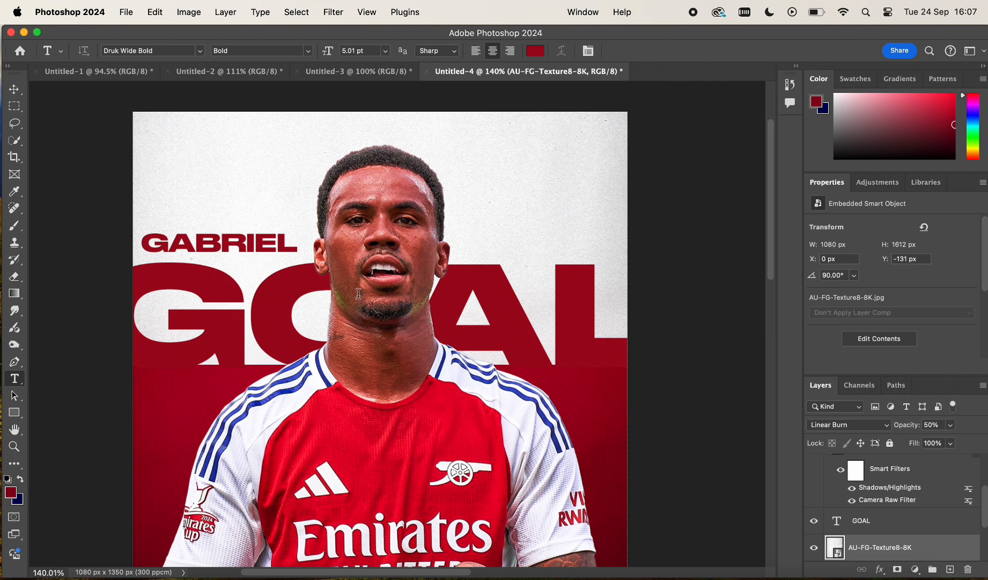
click(481, 238)
key(BackSpace)
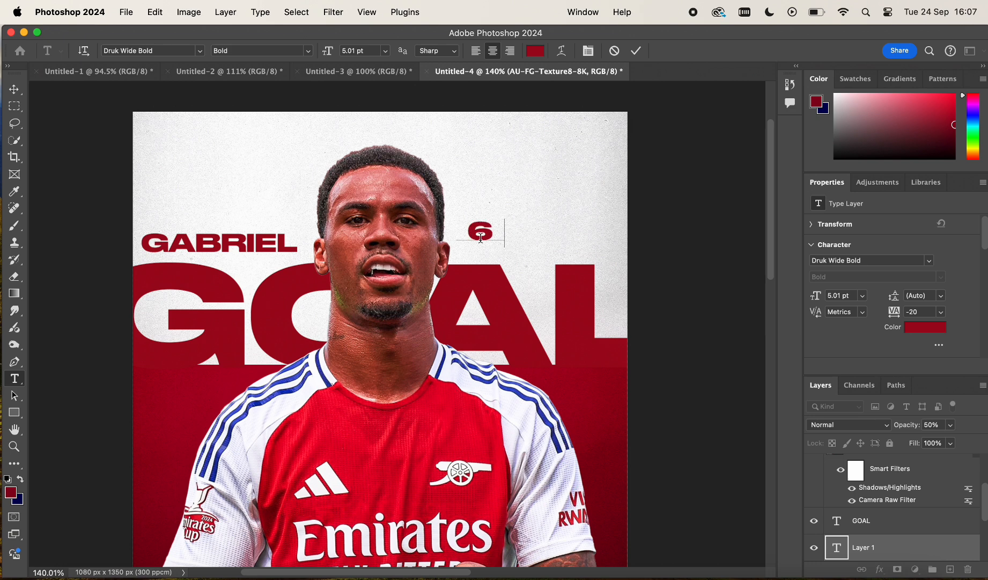
click(14, 90)
drag(492, 236, 597, 403)
Change the 67' text color to white (ffffff).
double_click(841, 557)
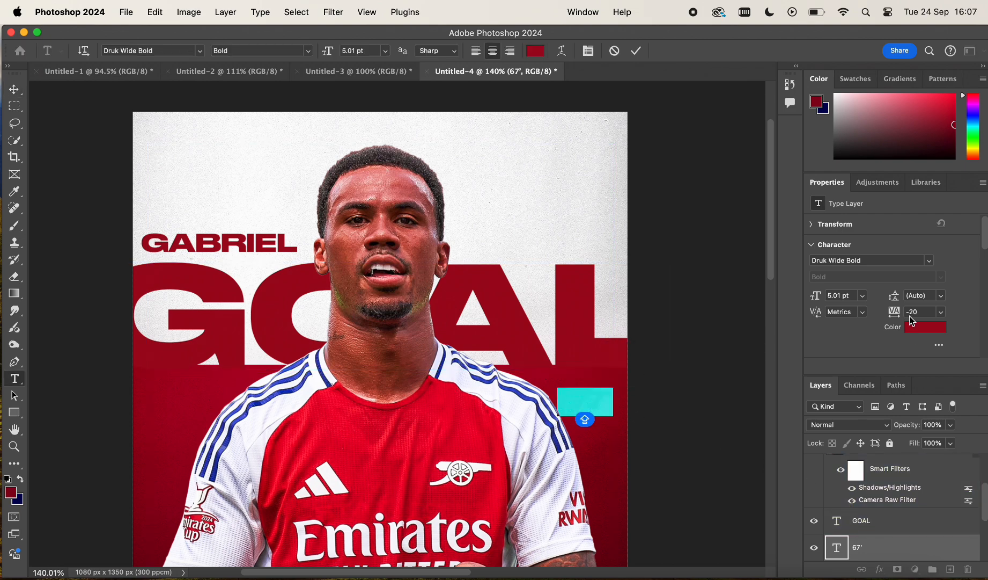
click(925, 327)
drag(644, 300, 524, 163)
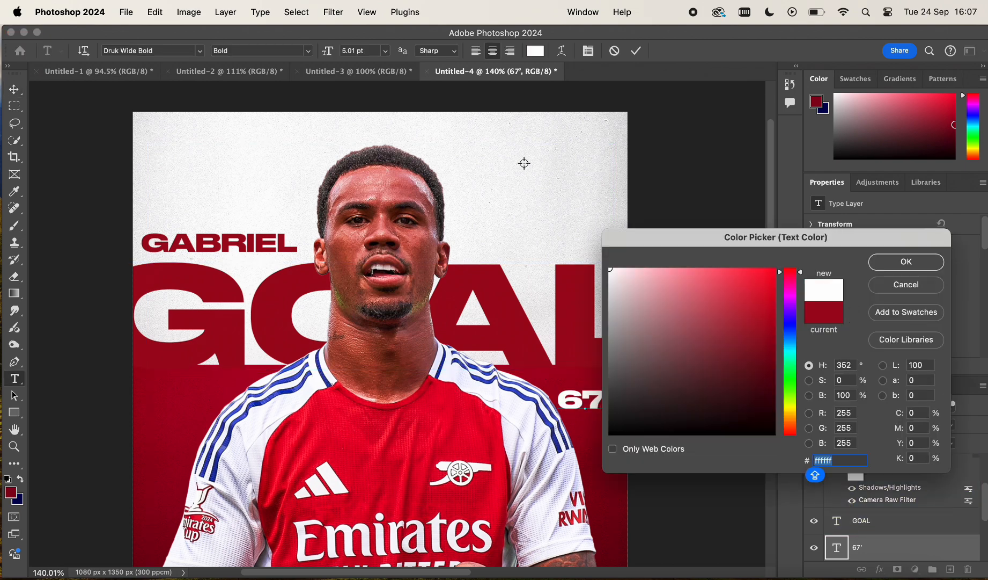
click(910, 263)
click(14, 89)
Scale the 67' text down to 4.31 pt and position it near the poster's right edge below the L.
scroll(428, 203, down, 4)
scroll(428, 203, right, 4)
scroll(473, 288, up, 2)
scroll(473, 287, up, 3)
key(ctrl+t)
drag(588, 245, 578, 261)
drag(538, 267, 558, 251)
key(Return)
click(674, 222)
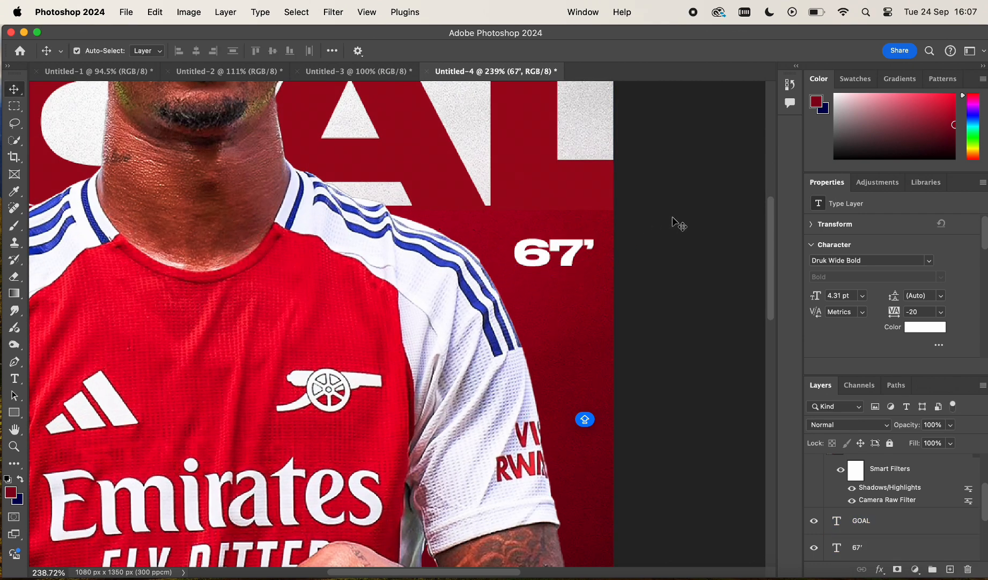
Enlarge the 67' text slightly to 4.46 pt.
scroll(674, 222, down, 5)
scroll(644, 216, up, 3)
scroll(648, 219, up, 3)
click(590, 276)
key(ctrl+t)
drag(513, 256, 512, 259)
key(Return)
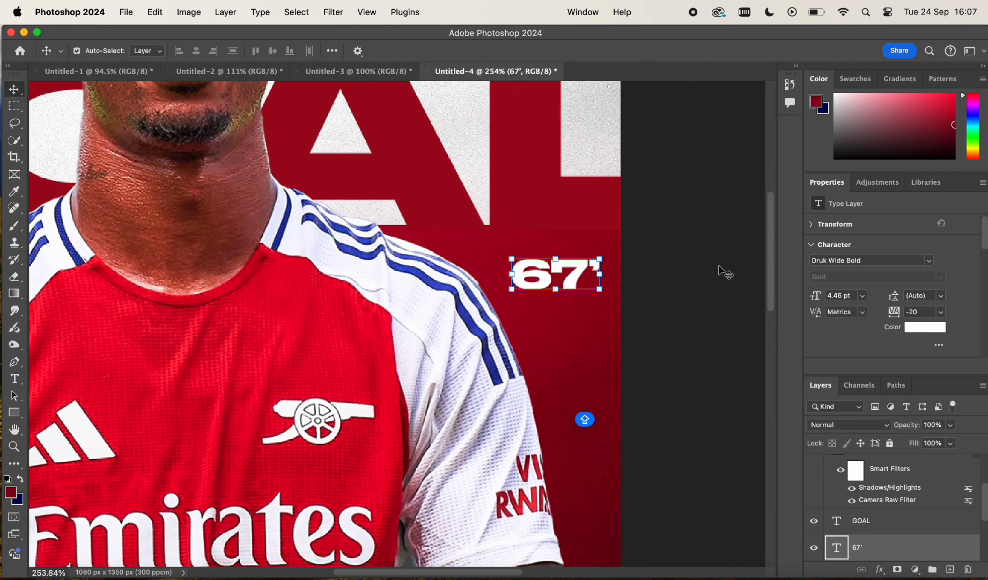
click(718, 265)
Draw a small red triangle about 27 by 25 px above the GABRIEL text and stack two evenly spaced copies above it.
scroll(718, 265, down, 4)
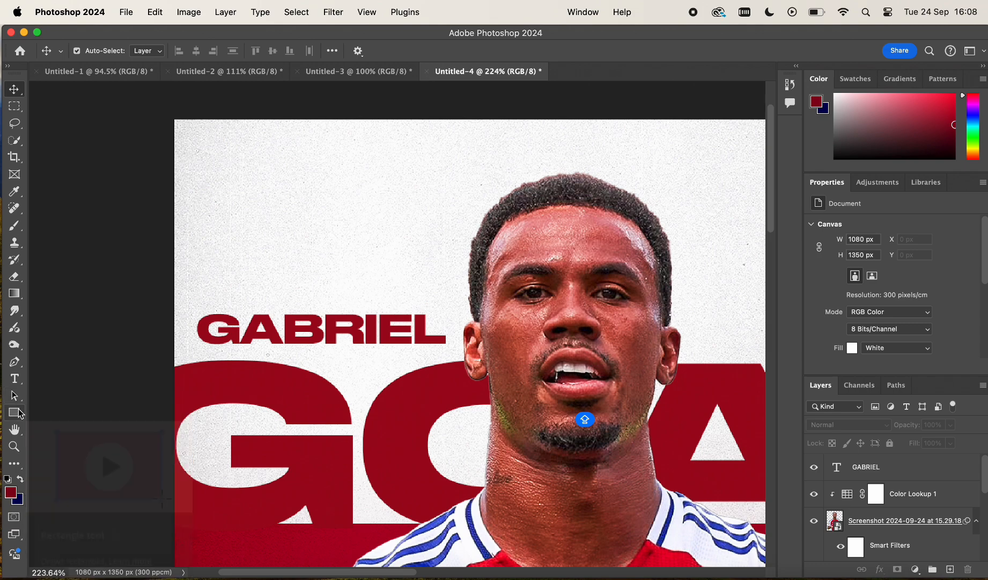
click(14, 412)
click(64, 435)
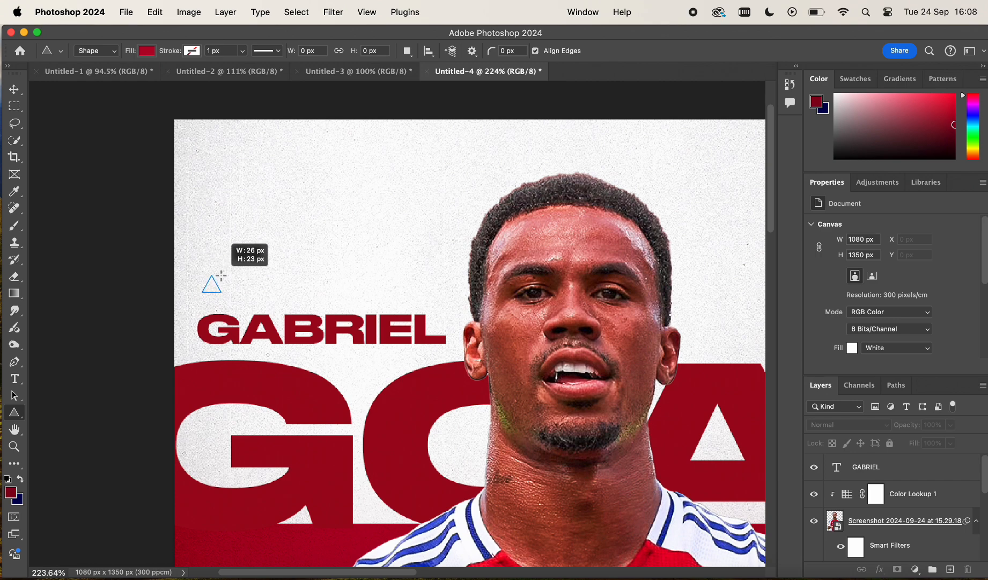
drag(221, 275, 221, 227)
key(v)
click(110, 225)
click(165, 238)
click(132, 228)
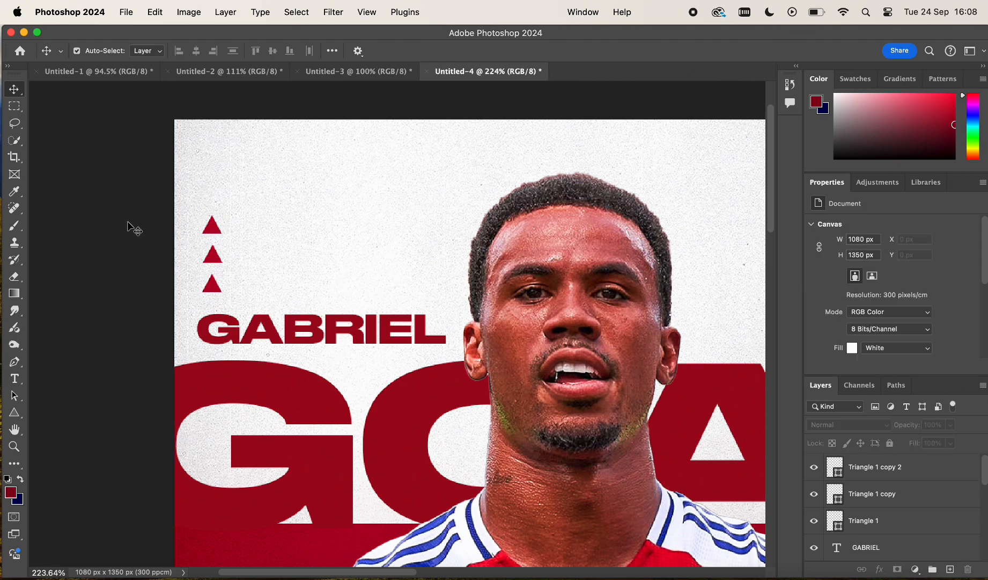
Duplicate the three stacked triangles above GABRIEL and place the copies below the 67' text near the poster's right edge.
scroll(133, 228, down, 5)
scroll(234, 234, down, 3)
scroll(235, 234, up, 3)
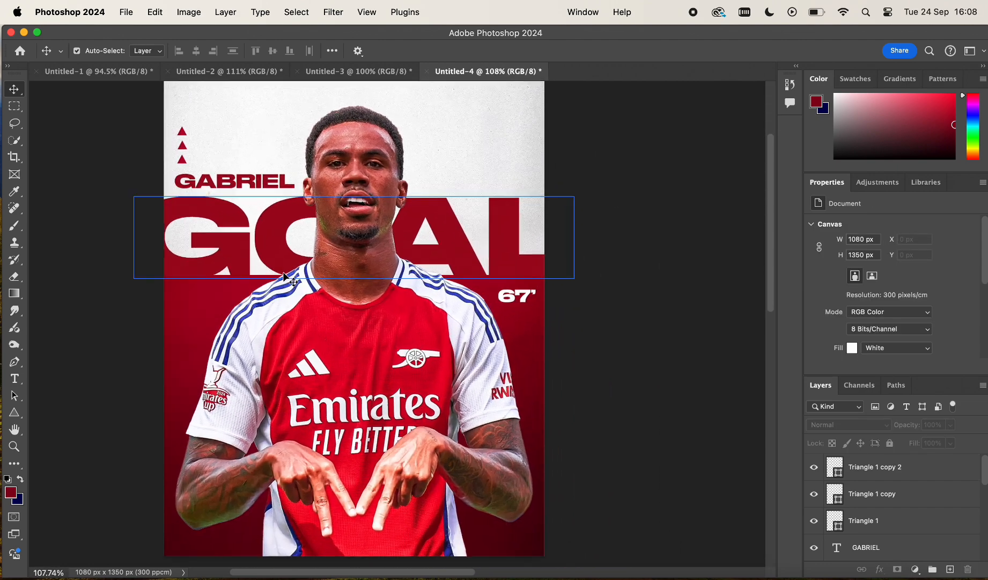
click(154, 137)
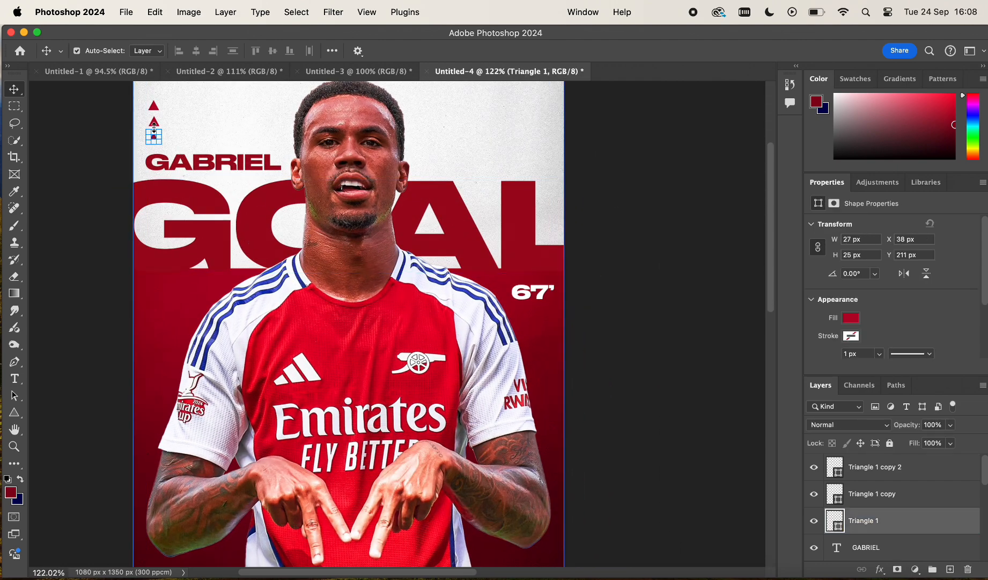
scroll(157, 123, up, 4)
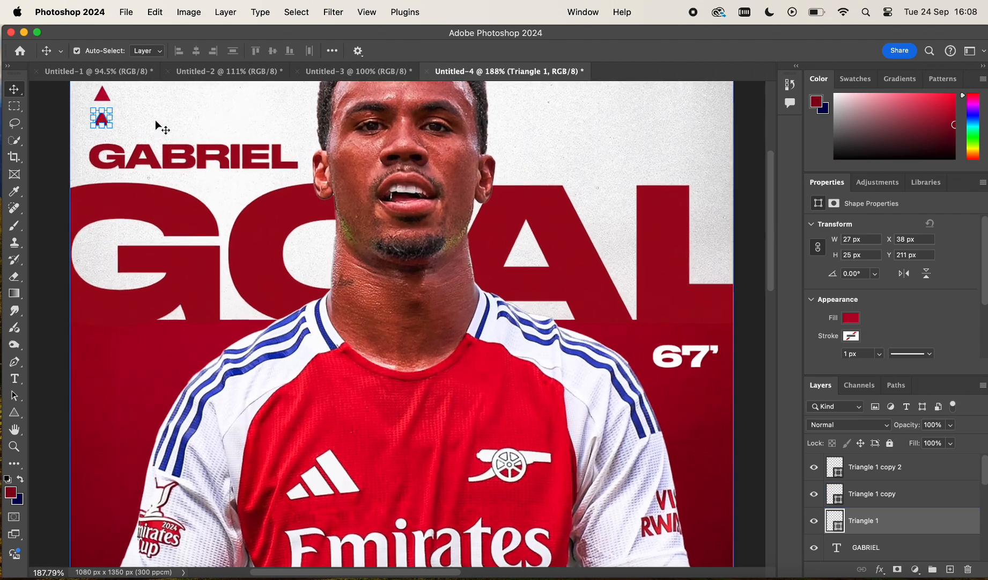
scroll(163, 128, up, 2)
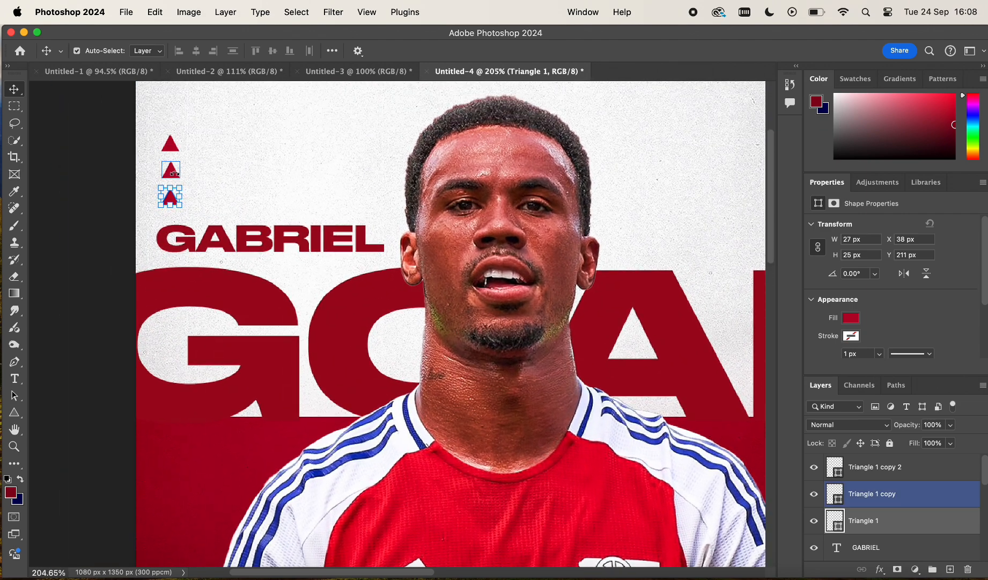
scroll(174, 172, up, 5)
shift+click(102, 194)
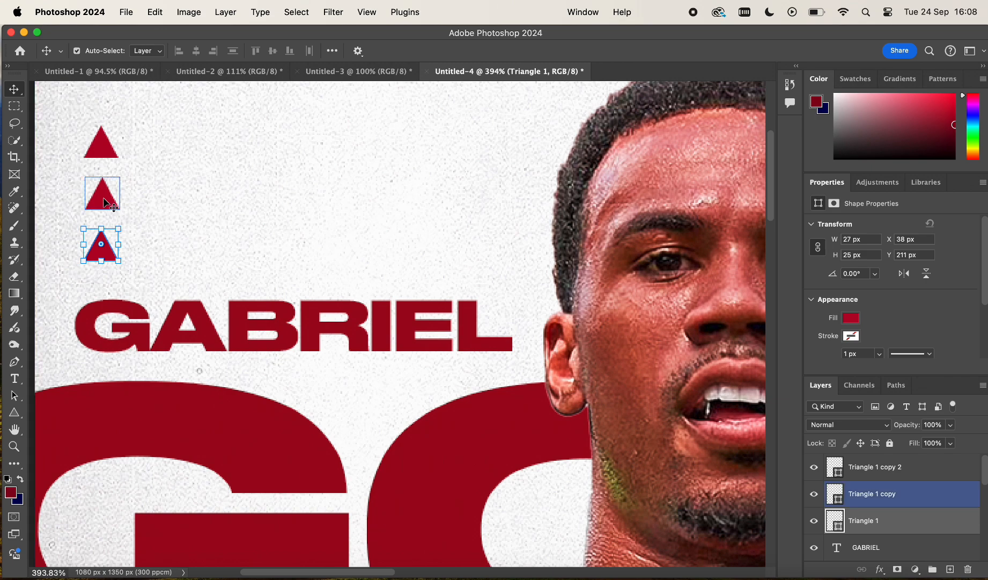
shift+click(103, 147)
scroll(105, 146, down, 5)
scroll(105, 143, down, 2)
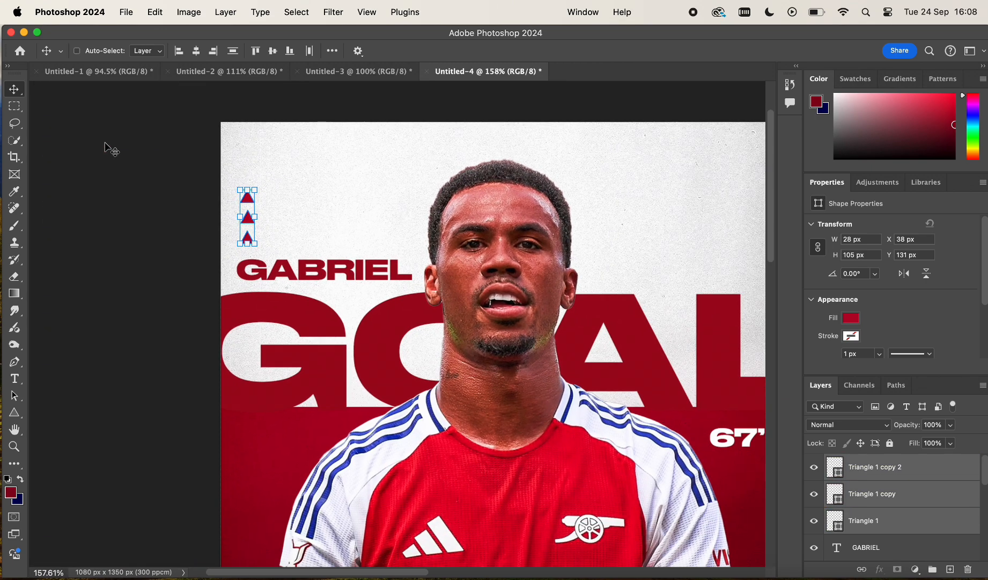
key(super+j)
scroll(105, 143, down, 2)
scroll(110, 149, down, 2)
drag(170, 134, 534, 343)
drag(595, 365, 603, 370)
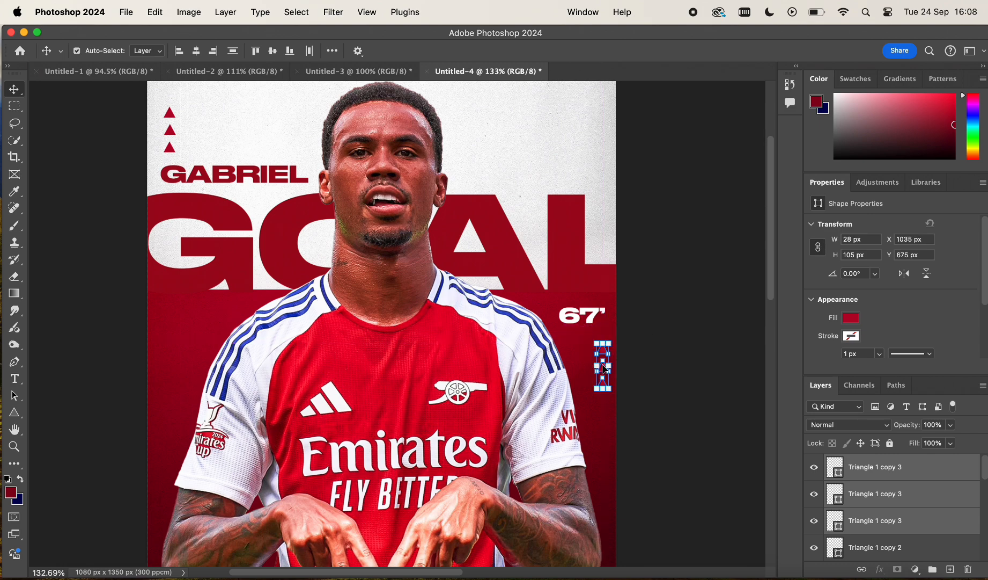
scroll(697, 359, right, 5)
scroll(697, 360, down, 2)
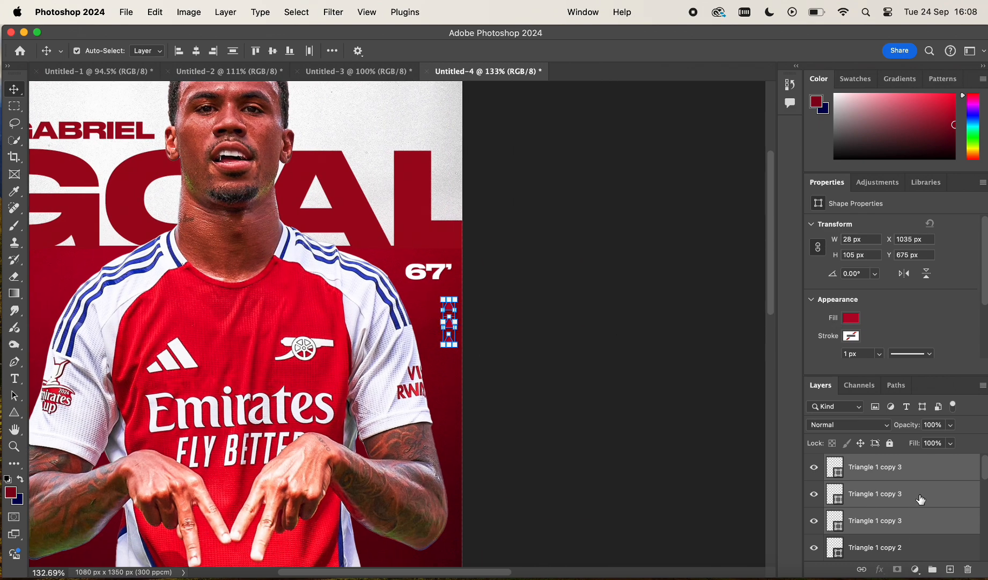
click(727, 406)
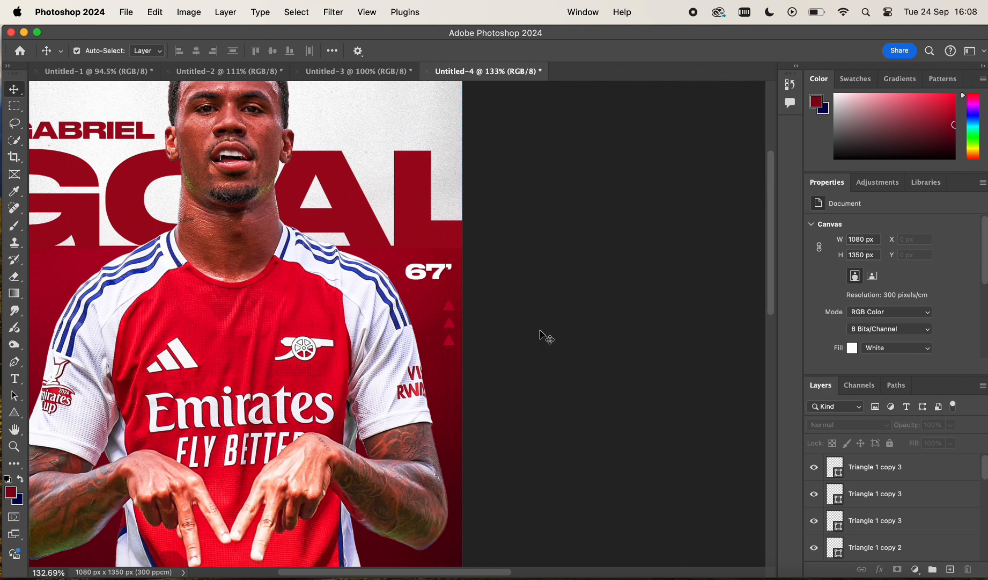
Change the fill of each of the three triangles below the 67' text to white.
scroll(540, 330, down, 4)
scroll(539, 329, up, 6)
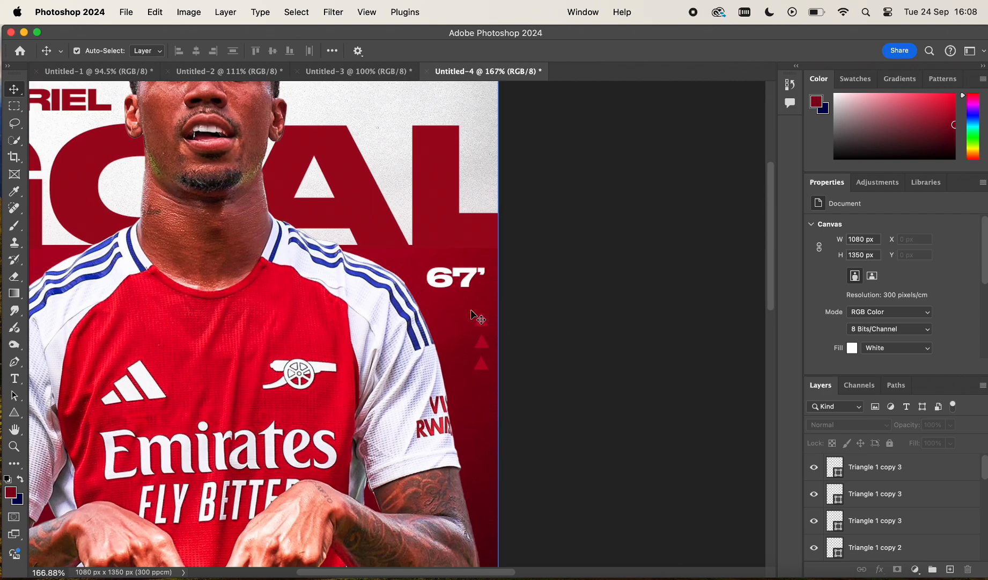
click(481, 322)
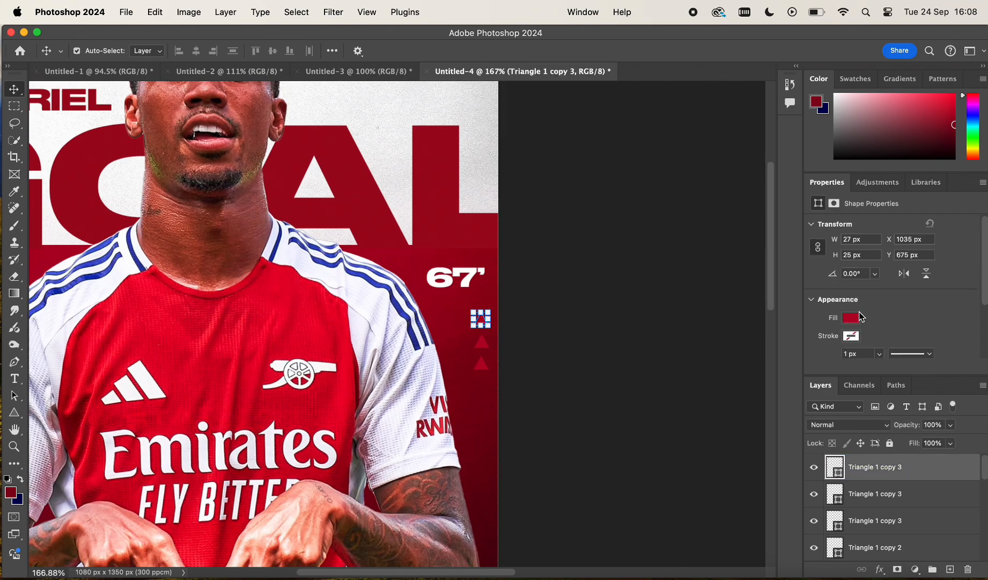
click(852, 317)
click(552, 357)
click(481, 343)
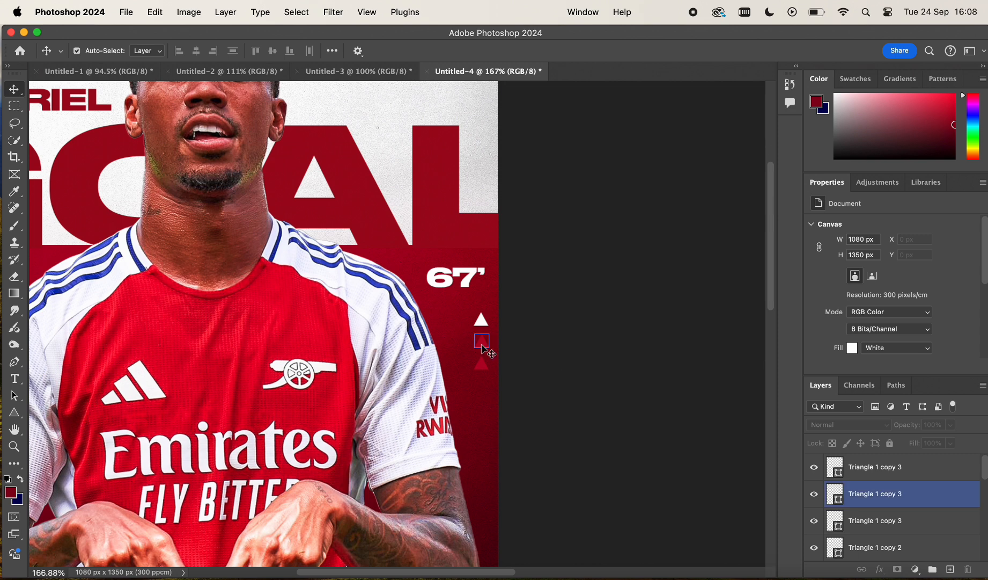
click(853, 319)
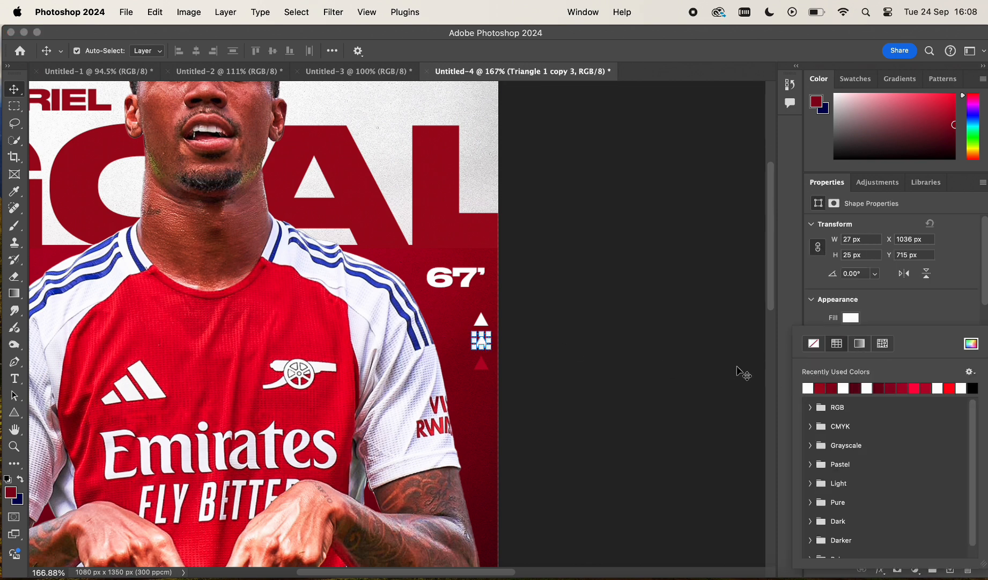
click(652, 340)
click(481, 363)
click(852, 317)
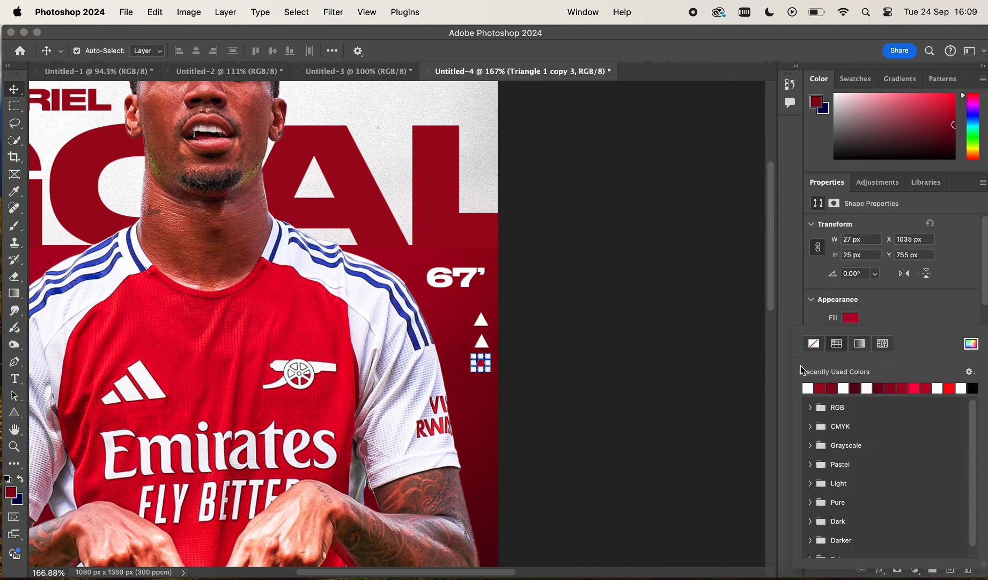
click(811, 386)
Bring the selected Emirates Stadium image from Safari into the Photoshop poster and place its layer between Color Fill 1 and the texture layer.
key(ctrl+Left)
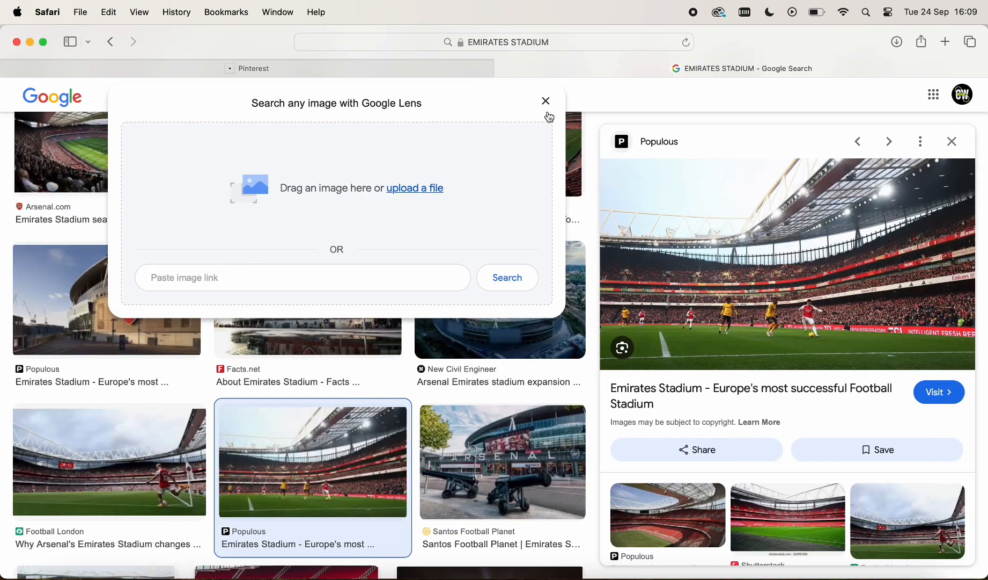
click(546, 100)
drag(691, 195, 410, 436)
drag(878, 470, 855, 510)
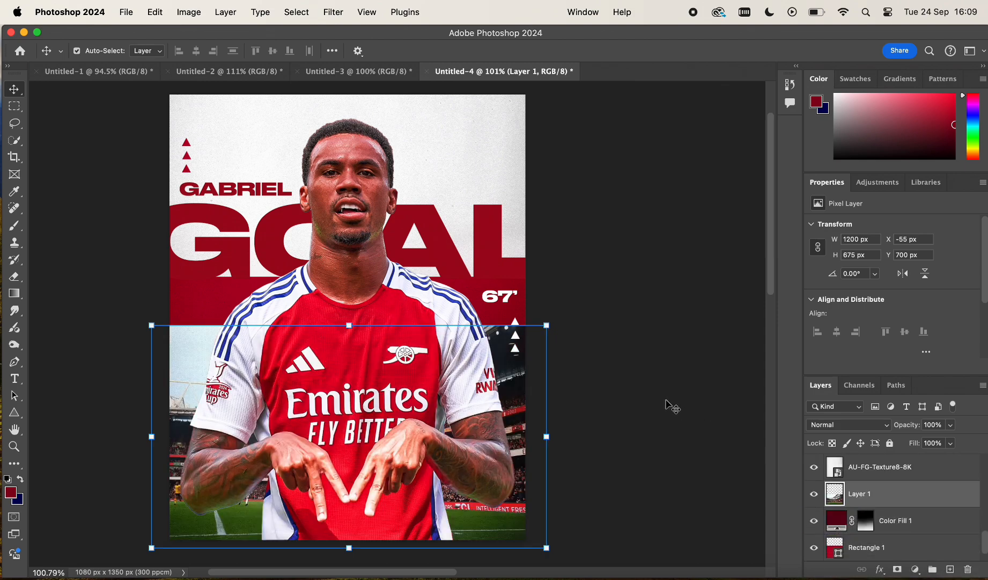
click(666, 400)
scroll(666, 400, down, 3)
scroll(575, 336, up, 4)
scroll(574, 336, down, 3)
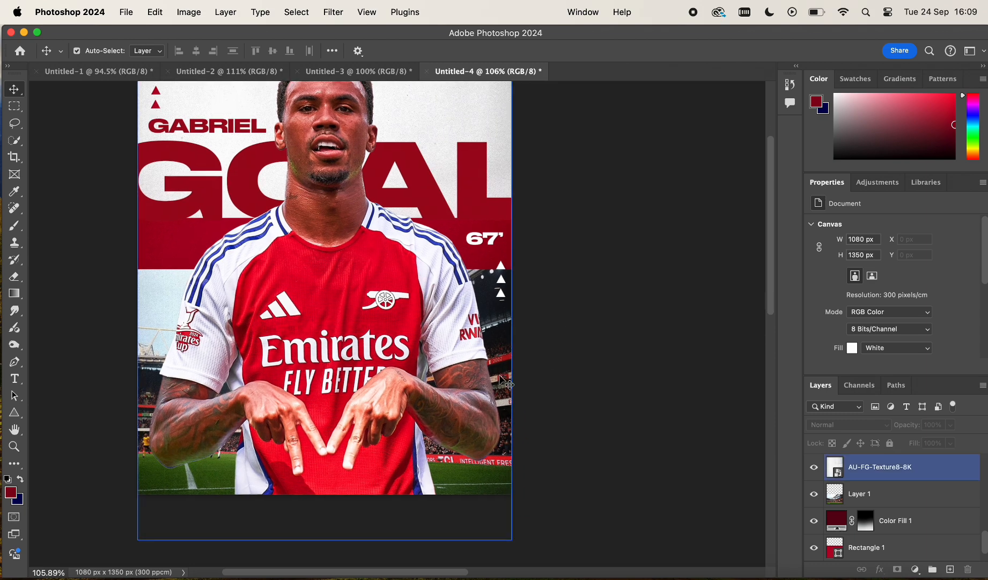
Scale the stadium image to about 90% and align it across the lower part of the poster.
click(497, 372)
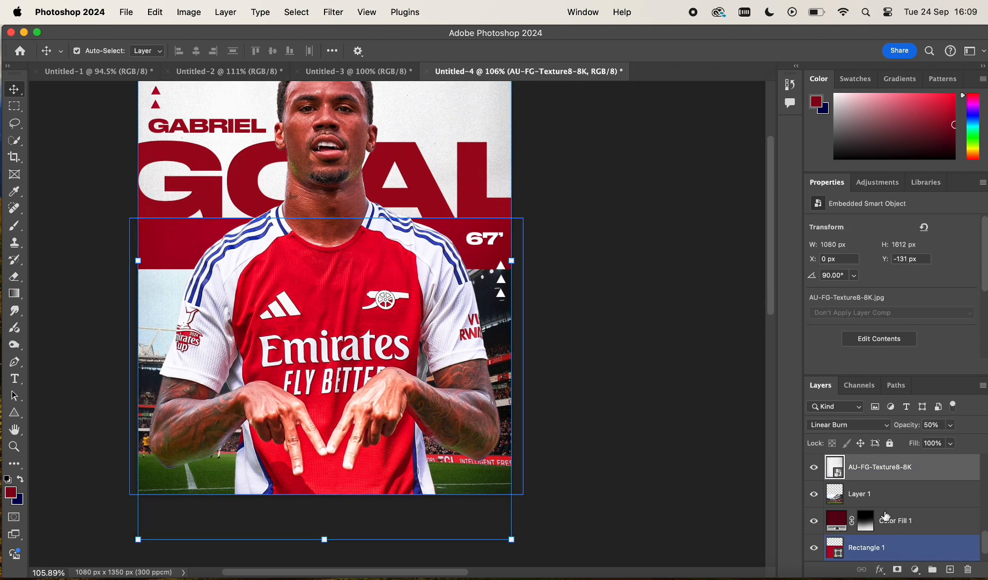
click(884, 496)
drag(326, 270, 326, 291)
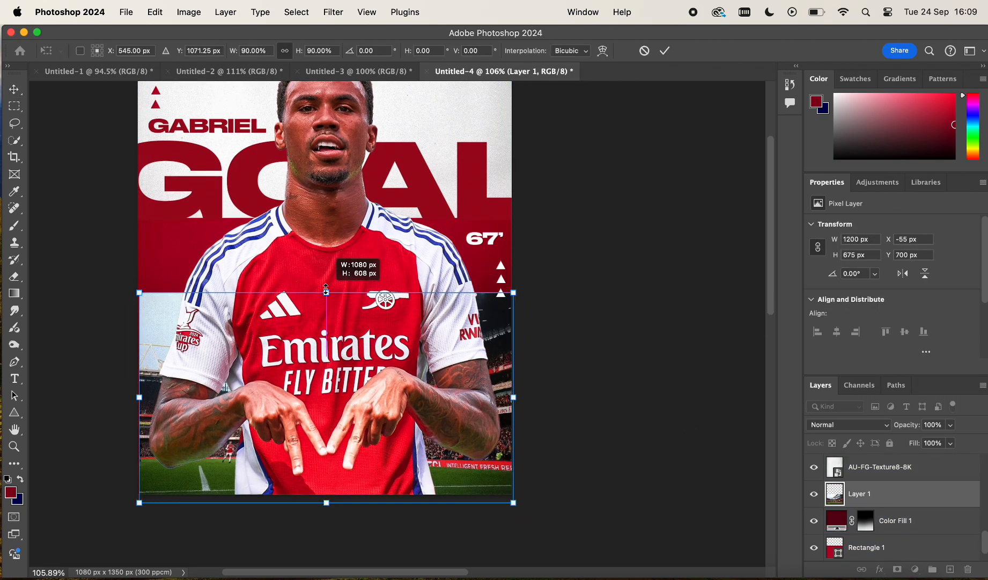
mouse_move(463, 374)
mouse_down()
mouse_move(463, 409)
mouse_move(463, 368)
mouse_up()
scroll(512, 288, up, 5)
drag(538, 357, 546, 353)
scroll(460, 295, down, 4)
key(Return)
scroll(562, 289, down, 6)
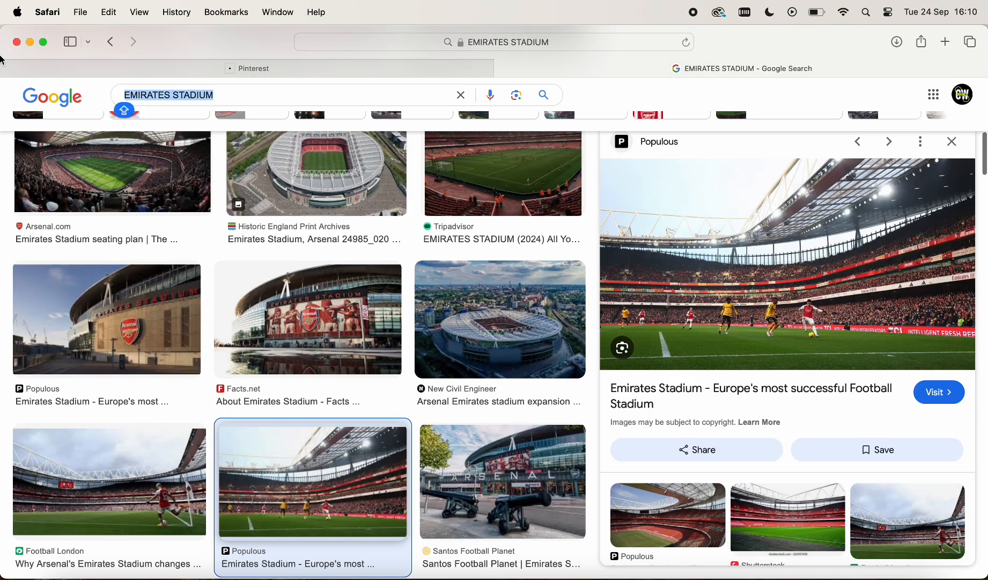
Search Google Images in Safari for ARSENAL GUNNERS LOGO and bring the white cannon on red image into the Photoshop poster.
text(ARSENAL GUNN)
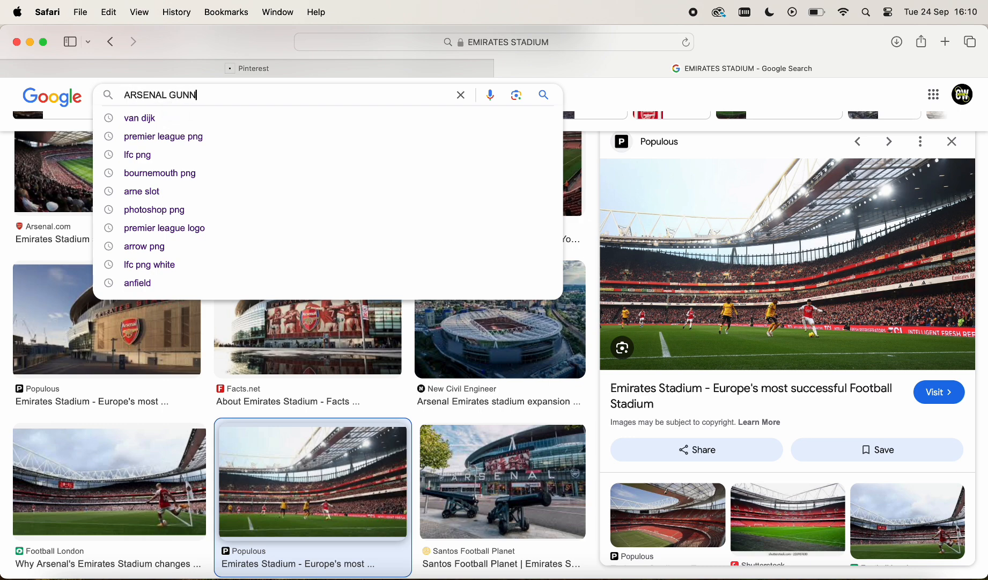
text(ERS LOGO)
key(Return)
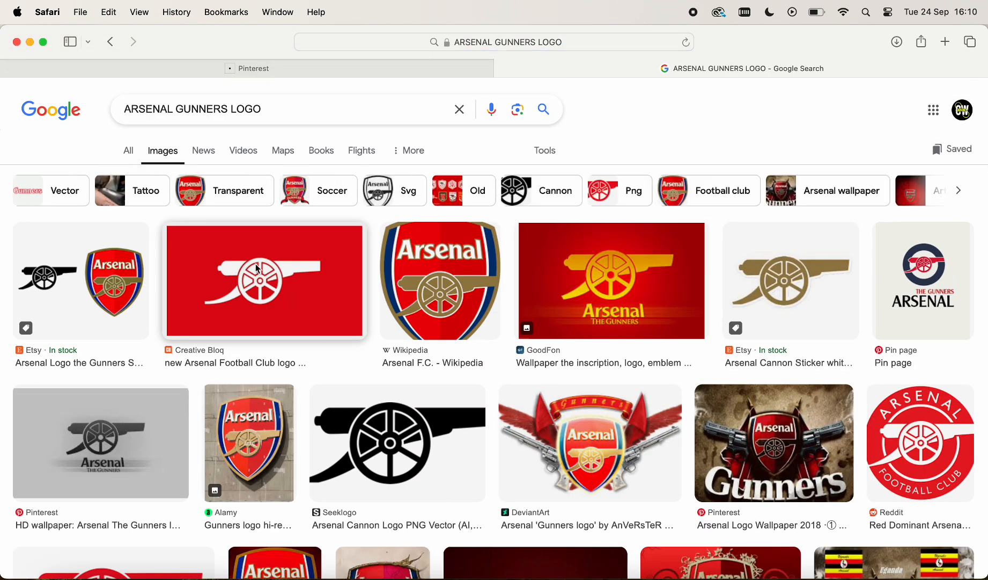
click(255, 264)
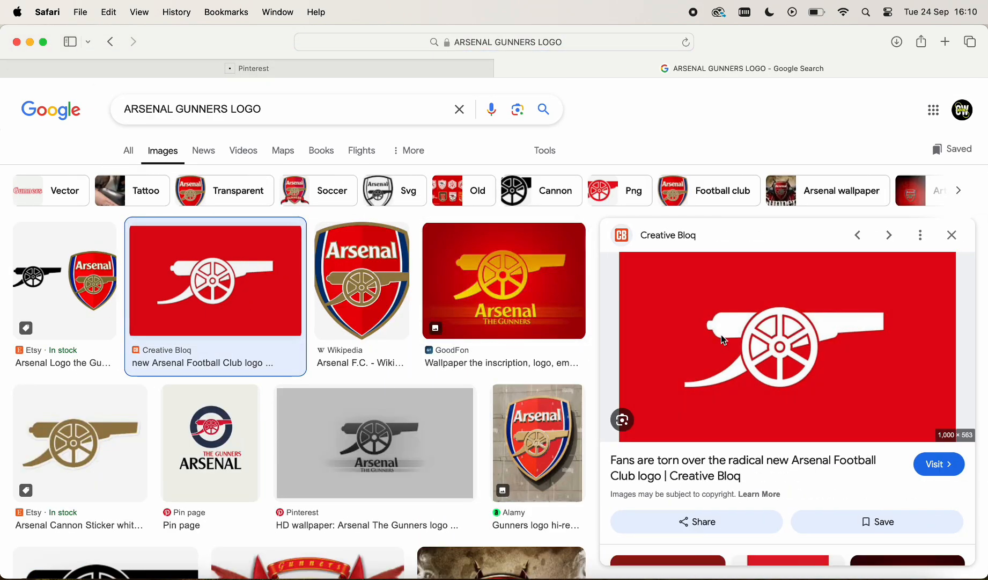
click(517, 110)
drag(987, 343, 335, 372)
scroll(395, 326, up, 2)
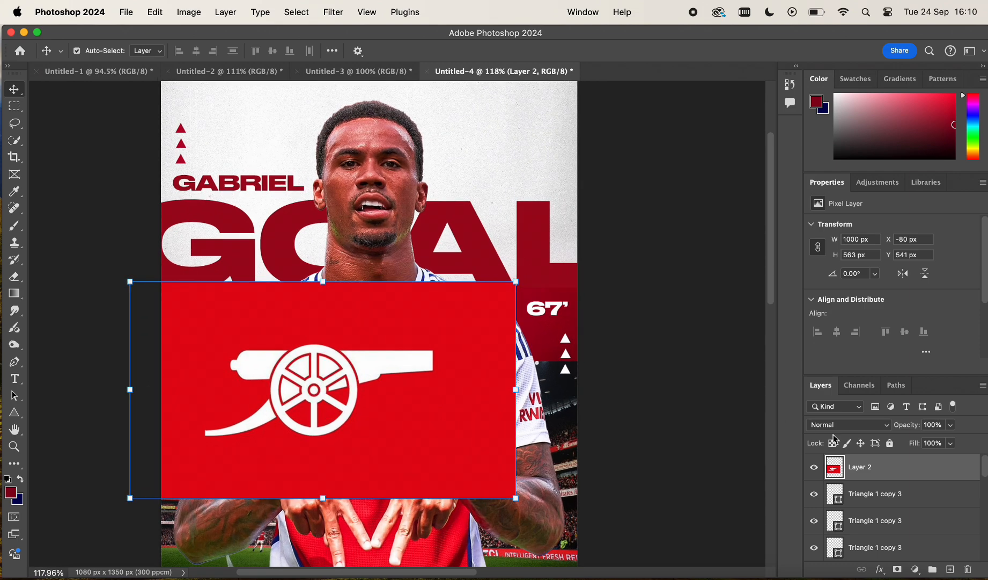
Adjust the Blend If ranges of the cannon logo layer to hide its red background, keeping only the white cannon.
double_click(905, 477)
click(661, 316)
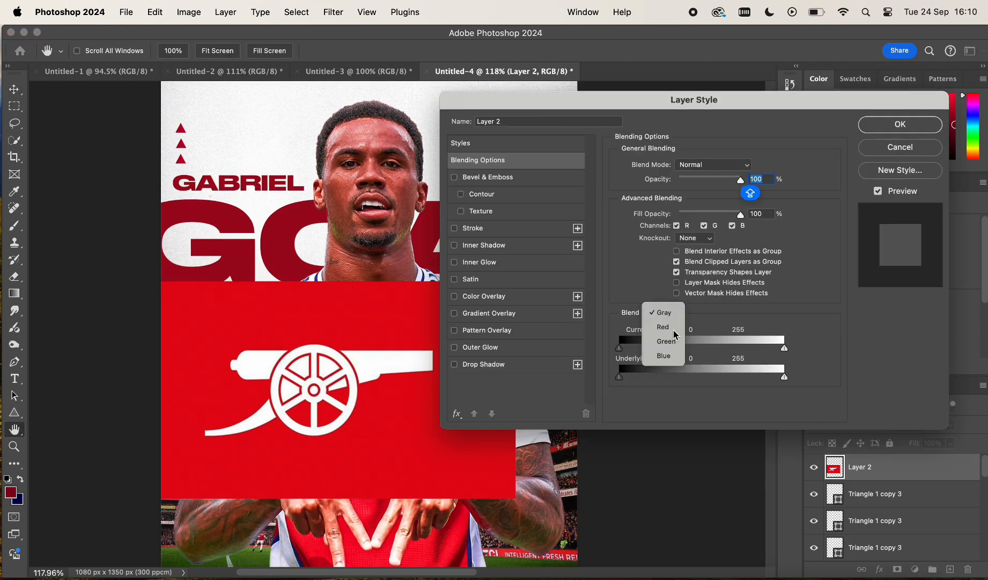
click(675, 333)
drag(784, 350, 814, 352)
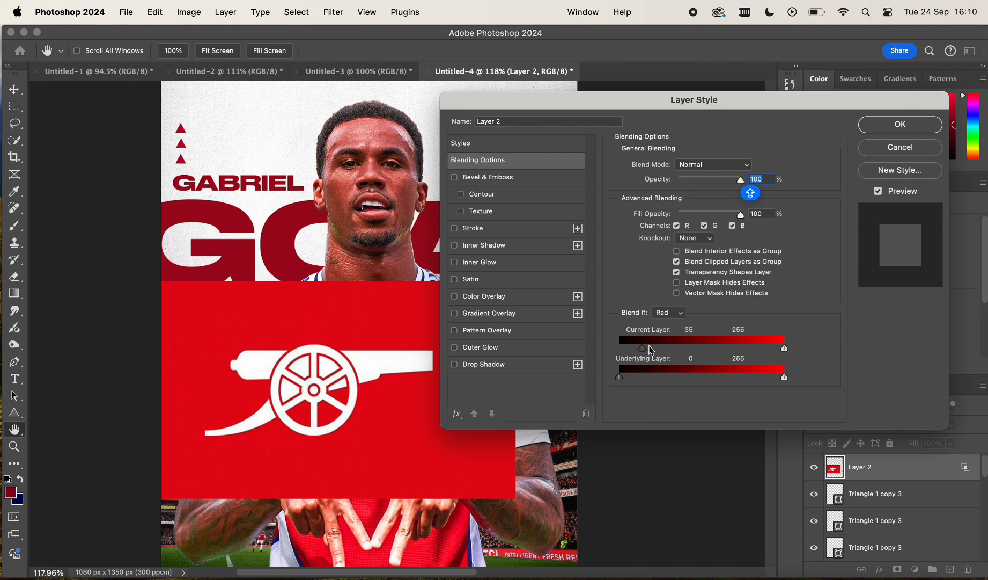
drag(786, 380, 856, 382)
drag(620, 378, 691, 352)
click(677, 313)
click(660, 294)
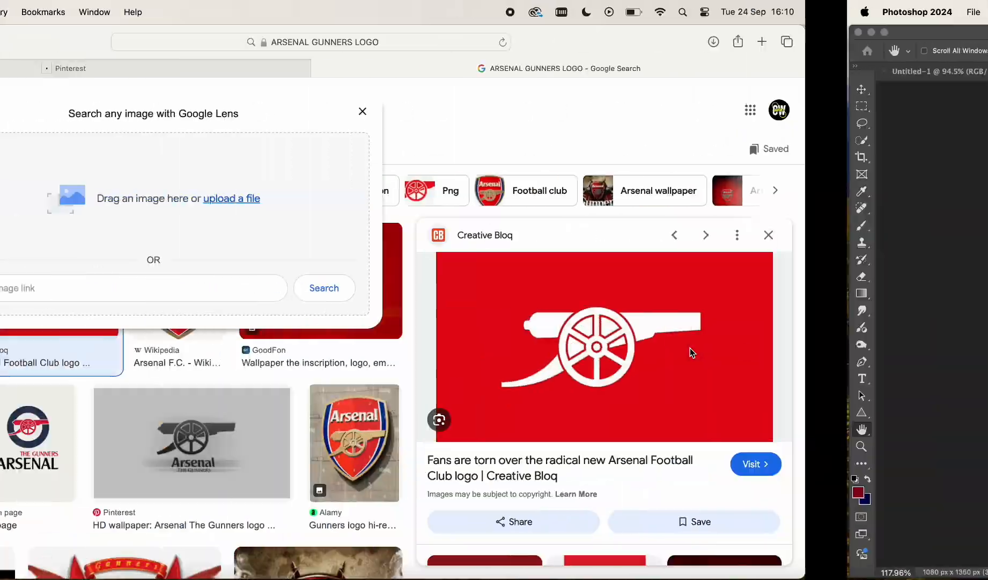
drag(691, 352, 705, 352)
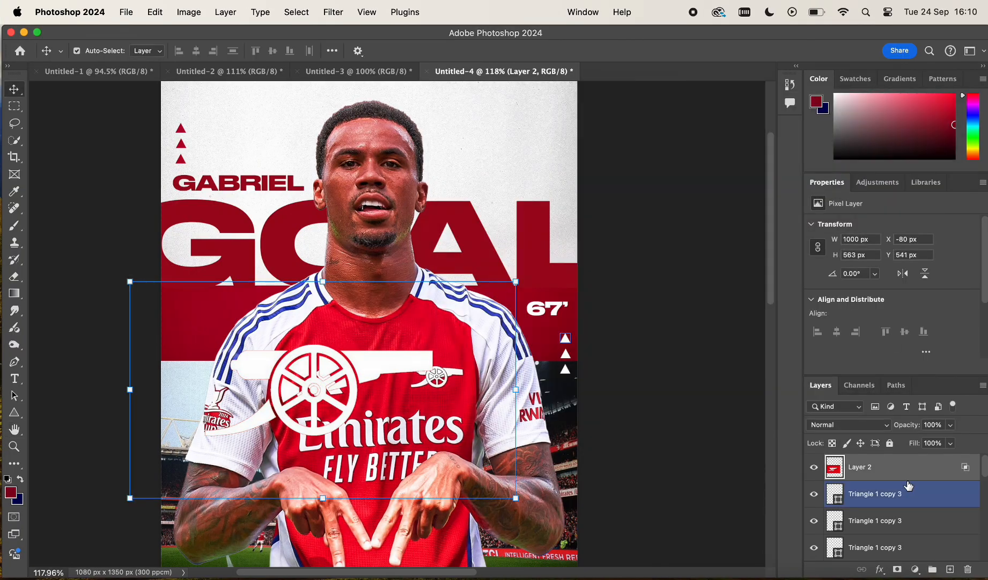
Convert the cannon logo layer to a smart object and apply a Color Overlay of dark red ad0325.
right_click(921, 469)
click(833, 457)
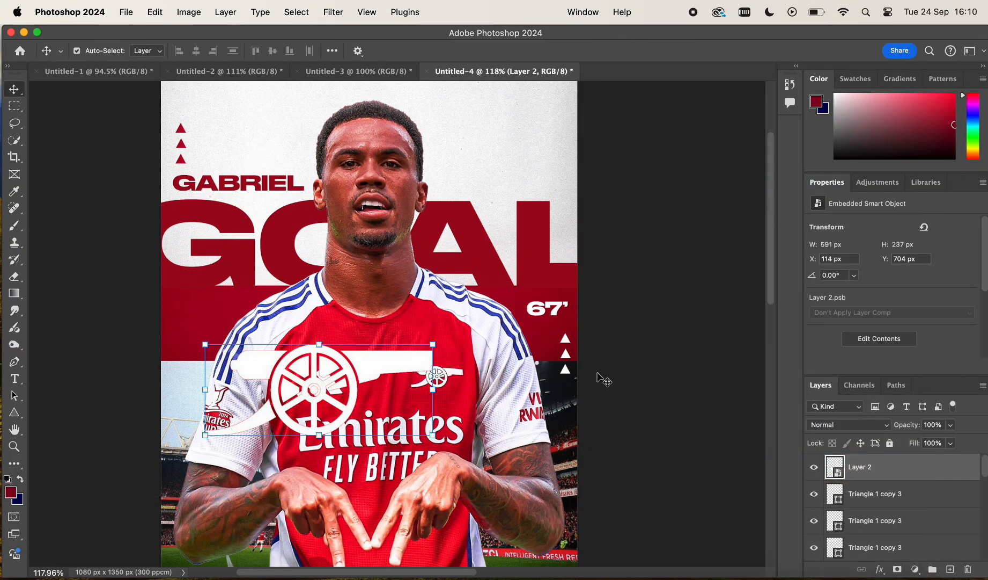
double_click(925, 466)
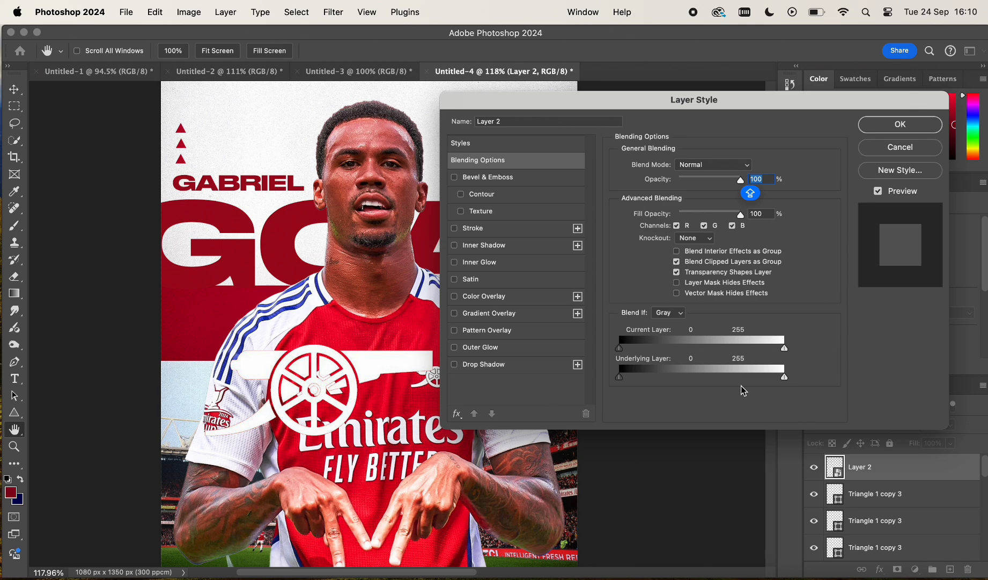
click(520, 296)
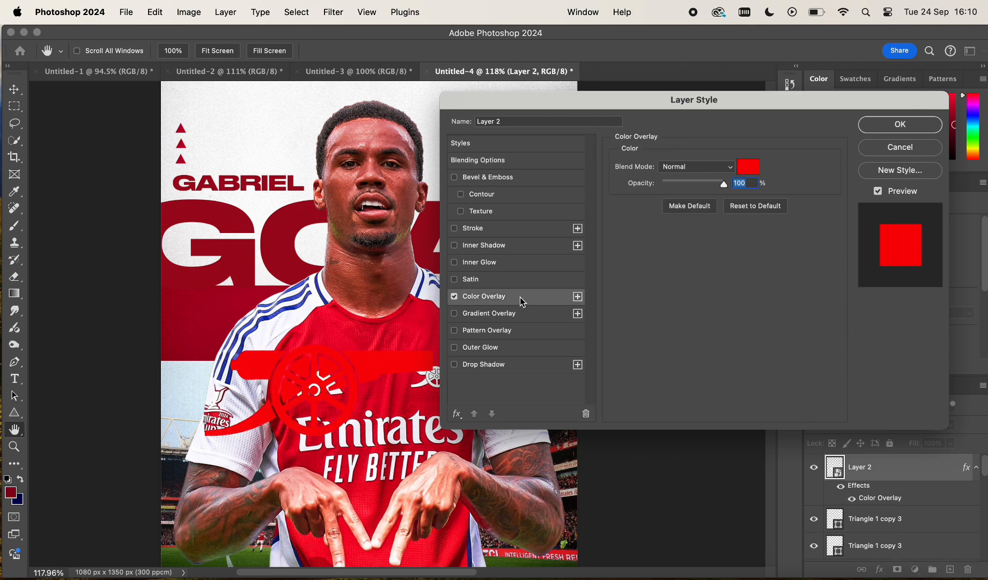
click(747, 171)
click(211, 311)
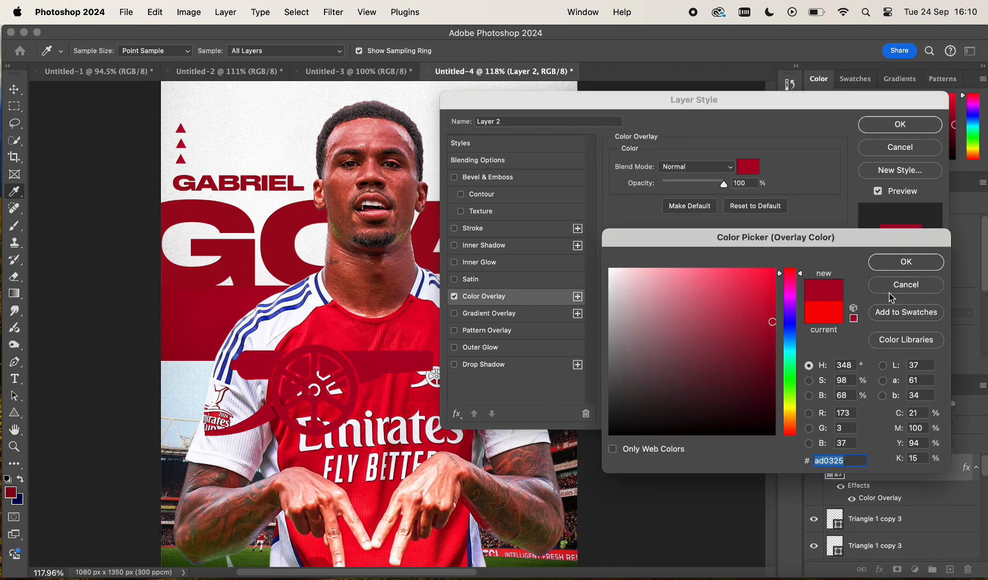
click(929, 261)
click(888, 127)
Scale the cannon logo down and position it in the poster's upper-right corner.
key(ctrl+t)
drag(431, 389, 492, 345)
drag(582, 349, 559, 170)
scroll(559, 170, down, 5)
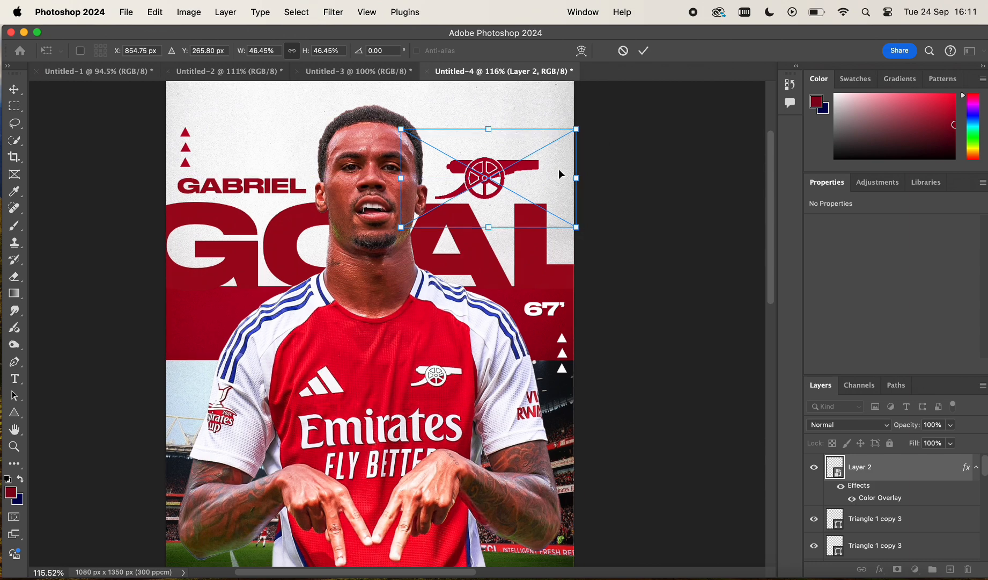
scroll(549, 200, up, 5)
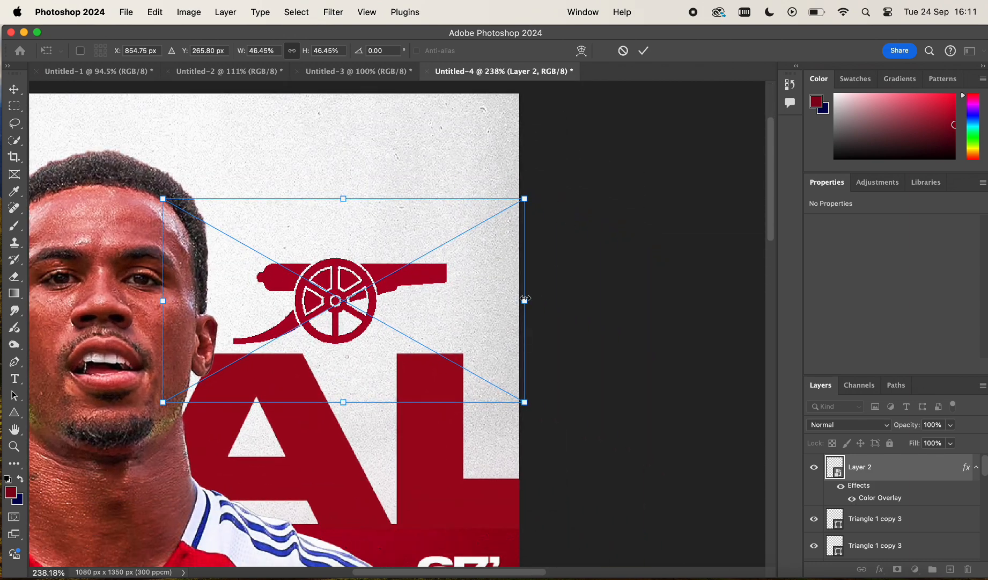
drag(525, 299, 398, 293)
drag(364, 294, 510, 141)
key(Return)
scroll(652, 145, down, 6)
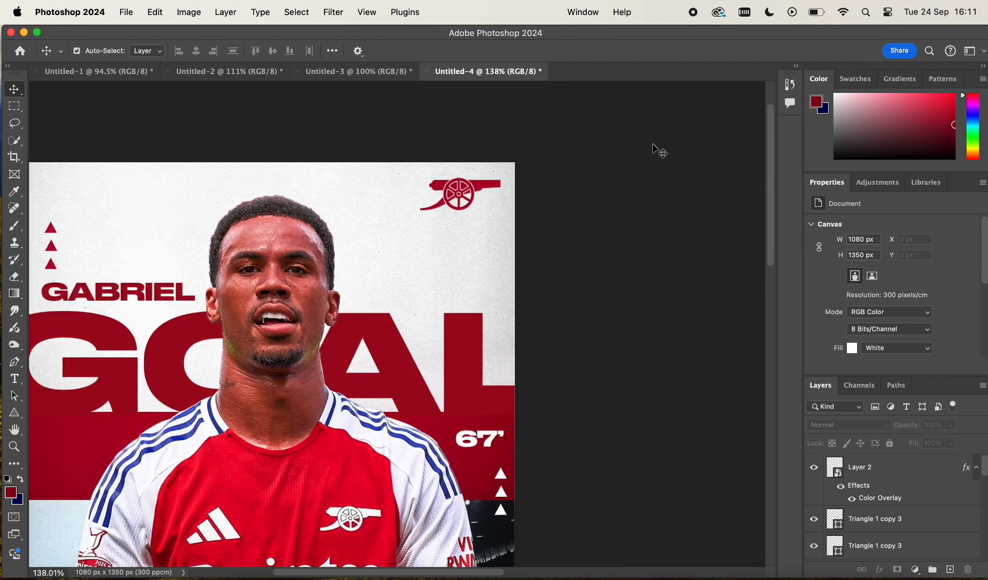
Move the cannon logo from the poster's upper-right corner to the top of the letter A in GOAL.
scroll(571, 137, up, 5)
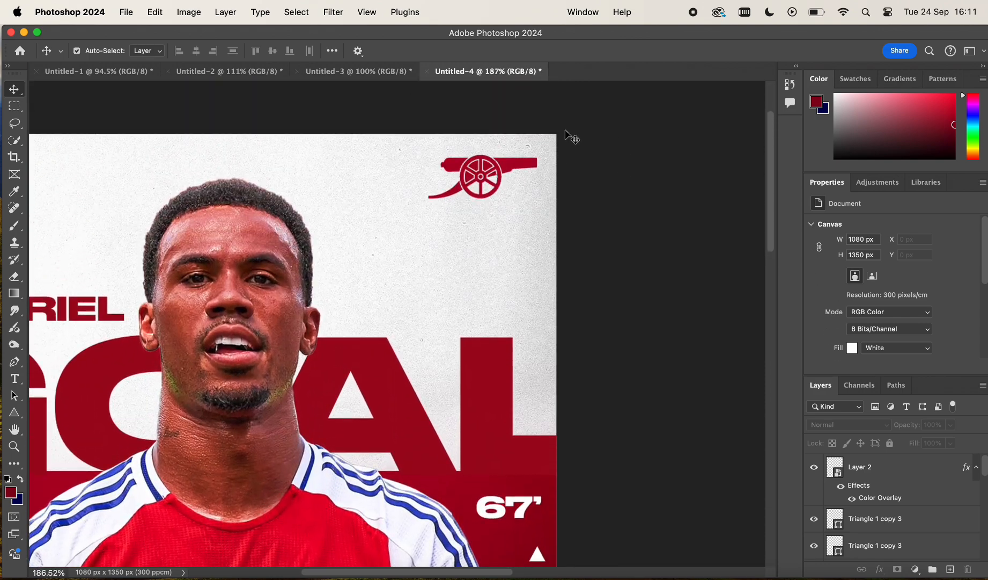
click(531, 178)
drag(532, 179, 427, 321)
click(637, 268)
scroll(635, 267, down, 6)
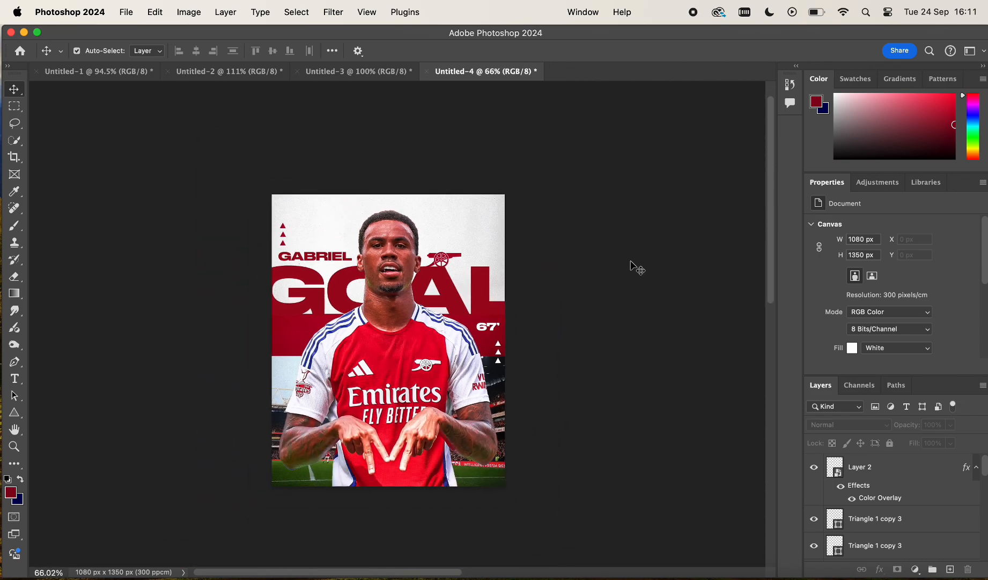
Align the cannon logo with the top edge of the letter A and scale it up slightly to 31.39%.
scroll(601, 257, up, 6)
scroll(596, 253, up, 5)
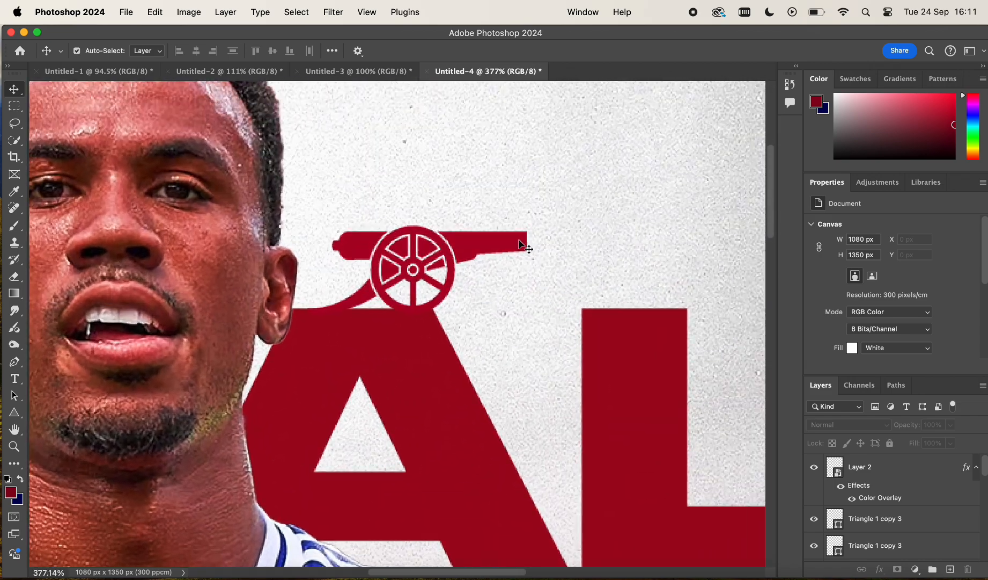
click(429, 244)
scroll(429, 244, up, 3)
drag(424, 275, 424, 269)
key(ctrl+t)
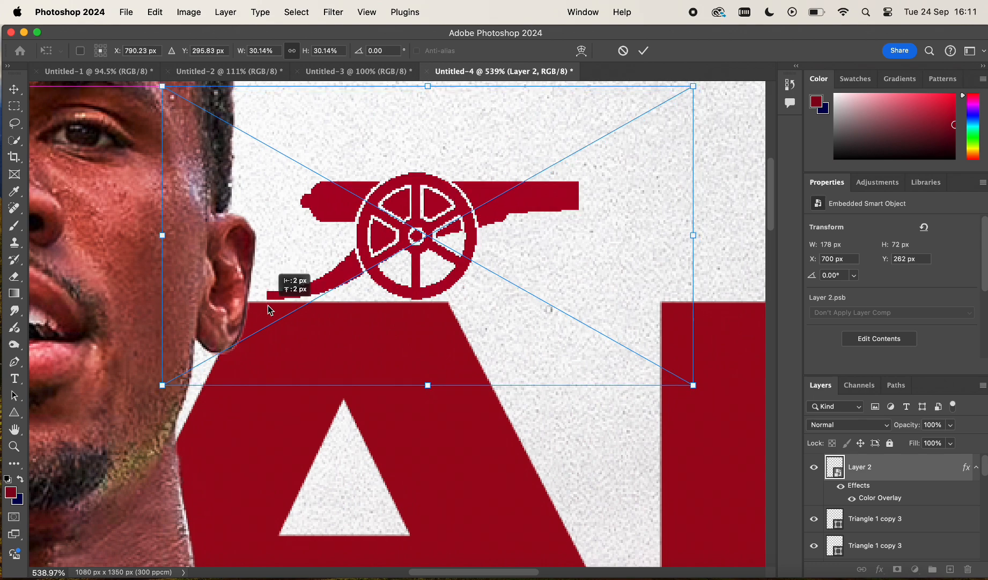
drag(163, 386, 143, 401)
key(Return)
scroll(402, 252, down, 5)
click(577, 196)
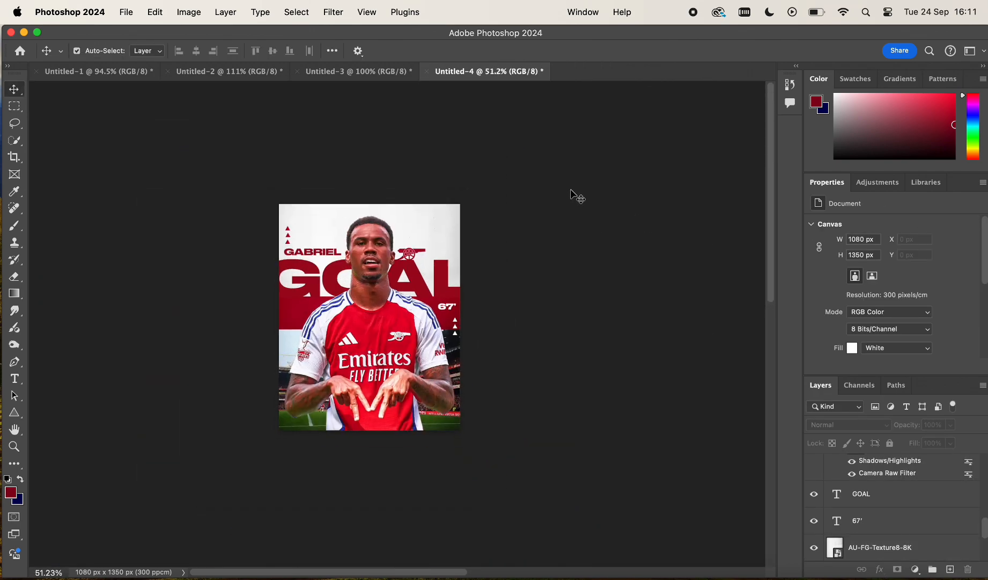
key(super+t)
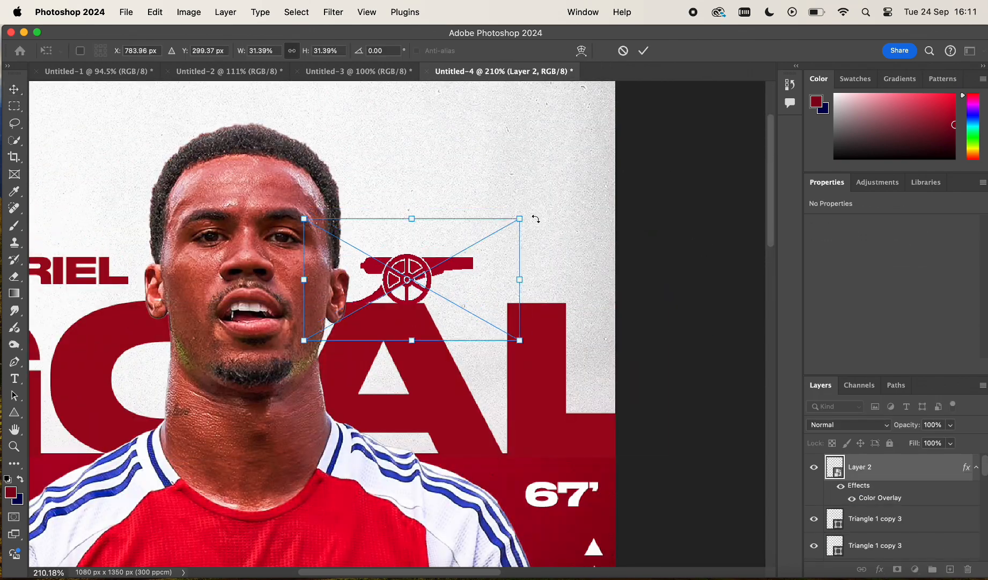
drag(536, 219, 518, 191)
drag(437, 293, 437, 291)
key(Escape)
Nudge the cannon logo slightly to the right along the top of the letter A.
click(483, 177)
scroll(397, 322, up, 5)
drag(424, 194, 441, 194)
scroll(424, 268, down, 2)
Try the Darken blend mode on the stadium image layer at full opacity, checking the poster with the image hidden and shown.
key(super+t)
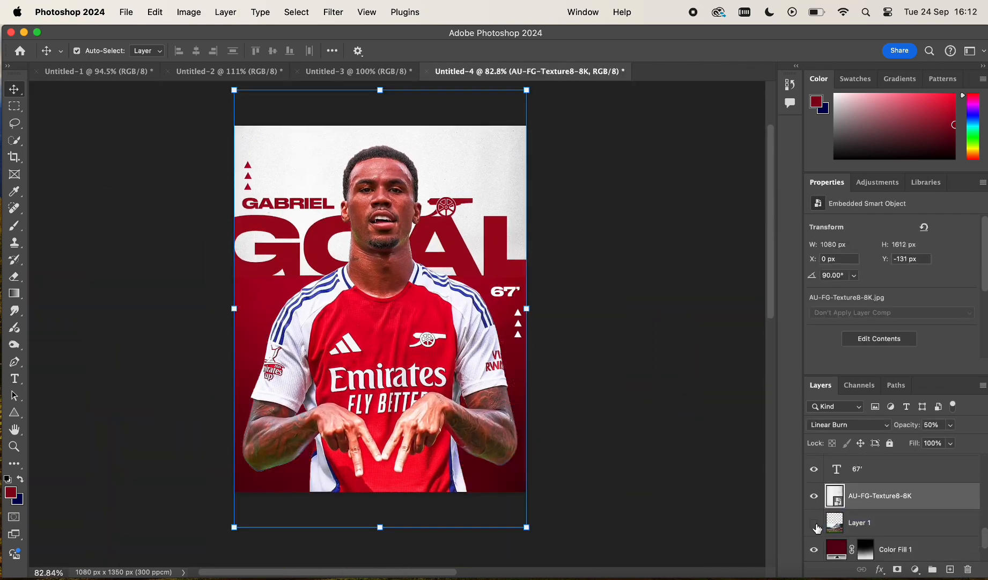
click(817, 528)
click(880, 522)
click(848, 424)
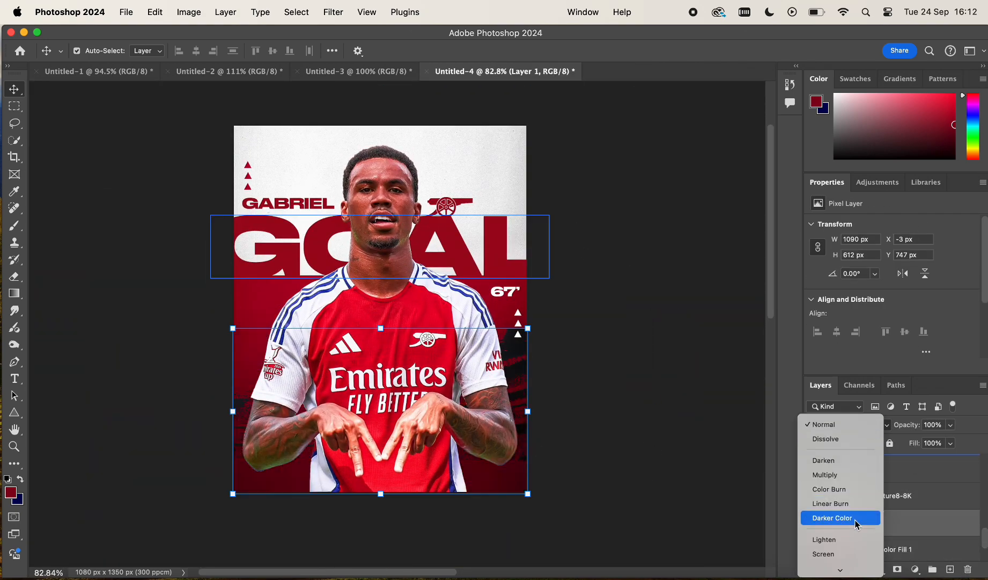
scroll(858, 547, down, 5)
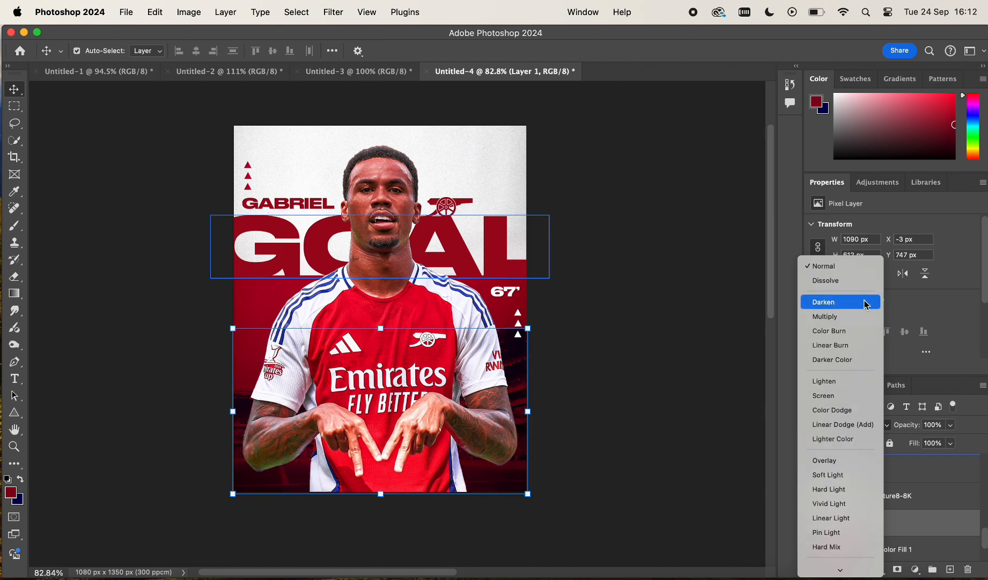
click(866, 303)
click(707, 315)
scroll(706, 315, down, 3)
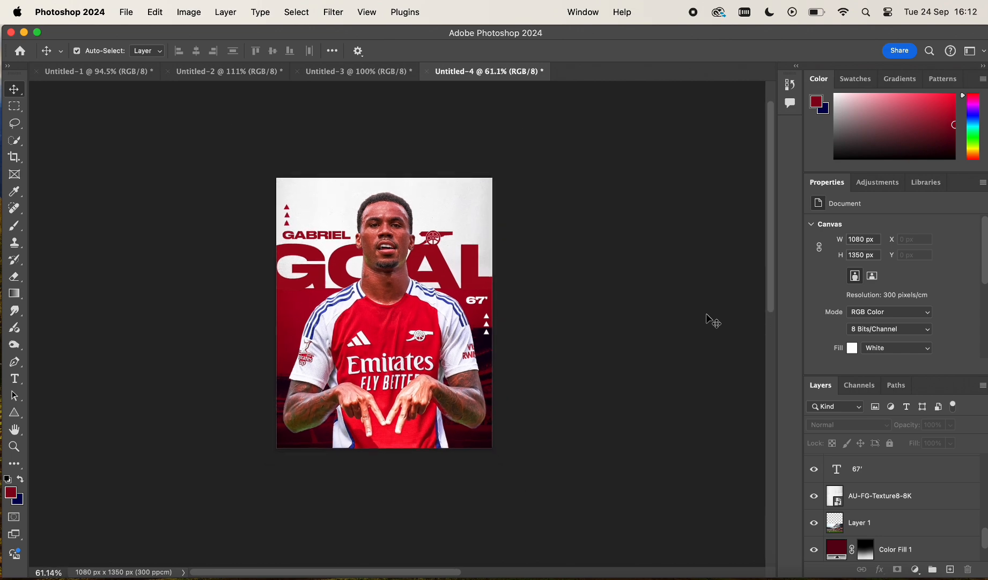
scroll(706, 316, down, 2)
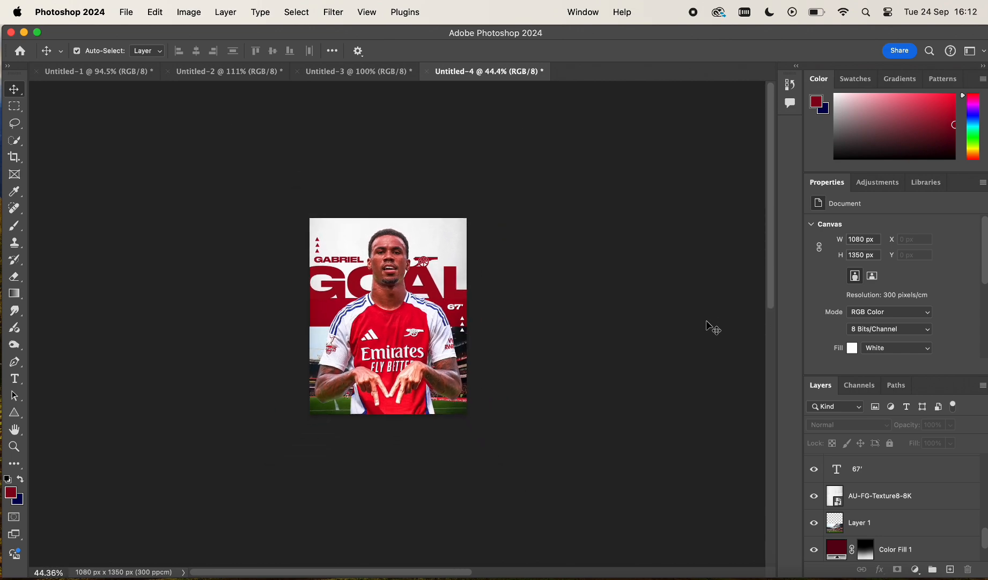
Set the stadium image layer's blend mode to Darken and its opacity to 50%.
scroll(706, 321, up, 3)
click(860, 522)
click(847, 425)
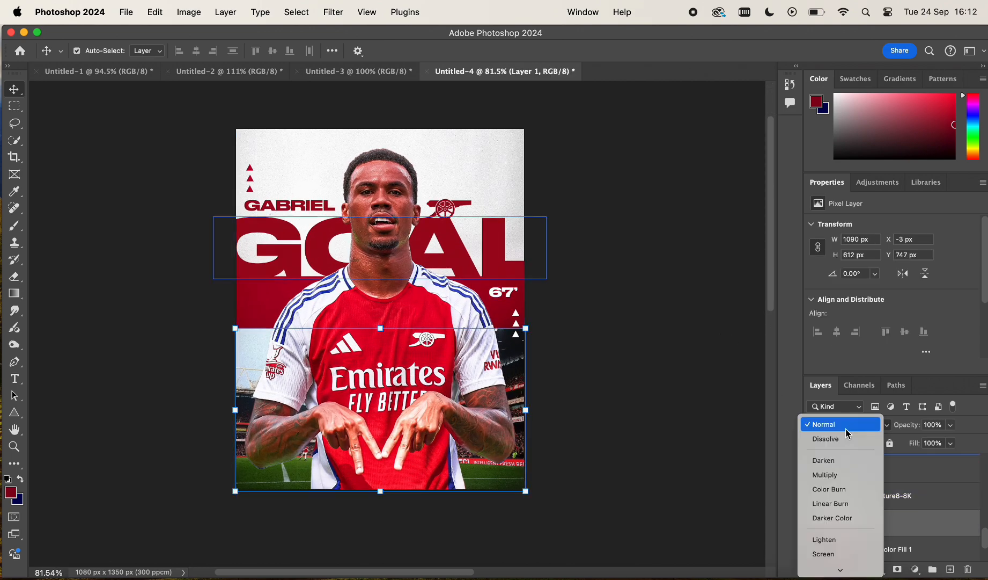
click(847, 460)
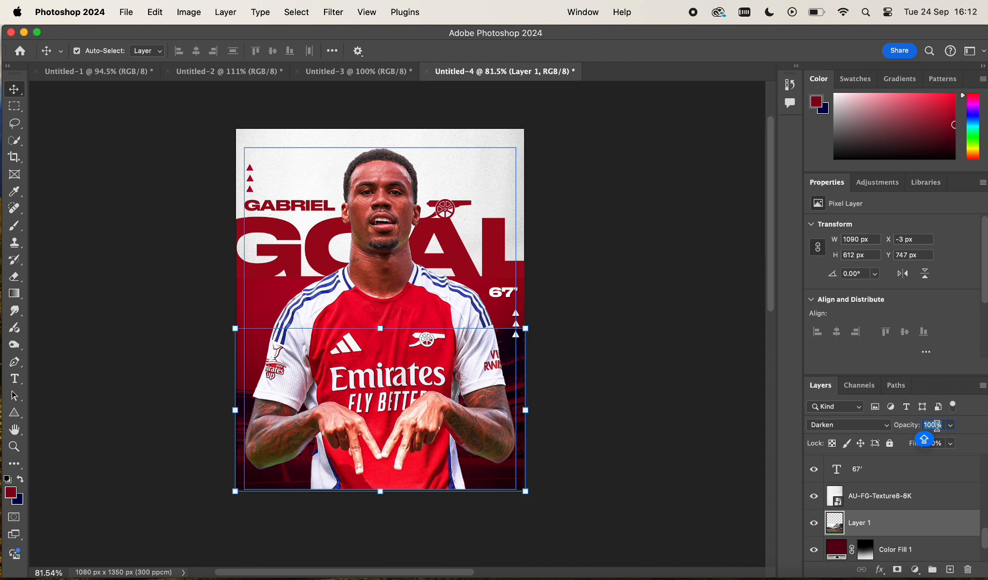
text(50)
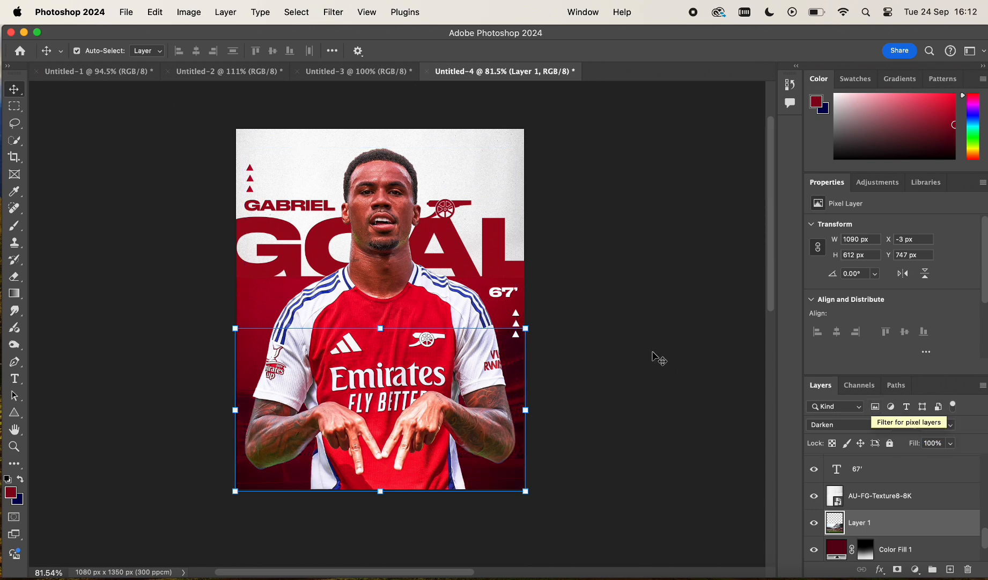
click(645, 361)
scroll(618, 338, down, 3)
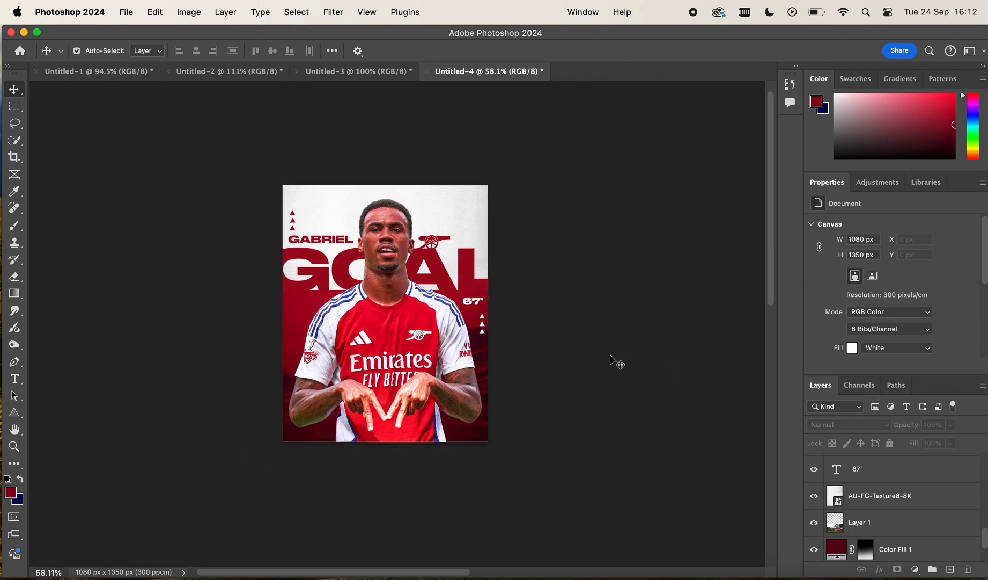
Add a layer mask to the stadium image and fade its upper-right area with a soft black 1000 px brush at 10% flow.
scroll(617, 362, up, 5)
scroll(617, 362, up, 1)
click(880, 495)
click(886, 523)
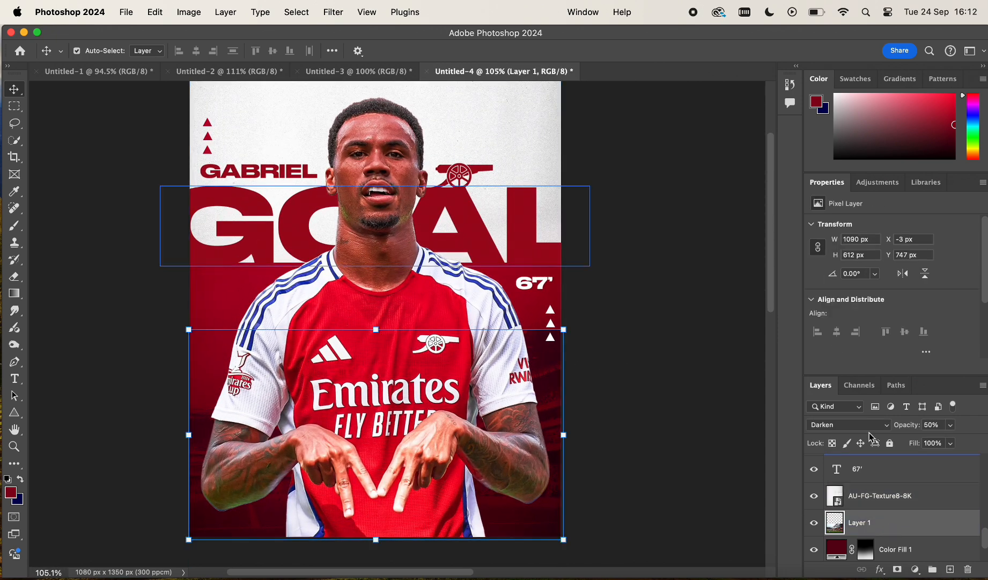
click(14, 235)
key(bracketleft)
key(bracketleft)
key(bracketleft)
key(bracketleft)
key(bracketleft)
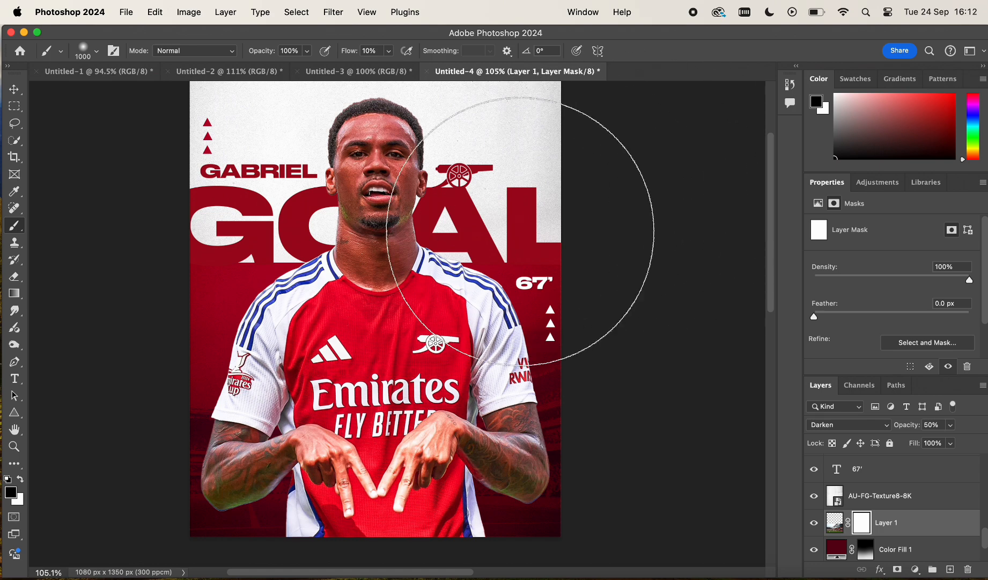
drag(473, 245, 655, 165)
scroll(599, 172, down, 4)
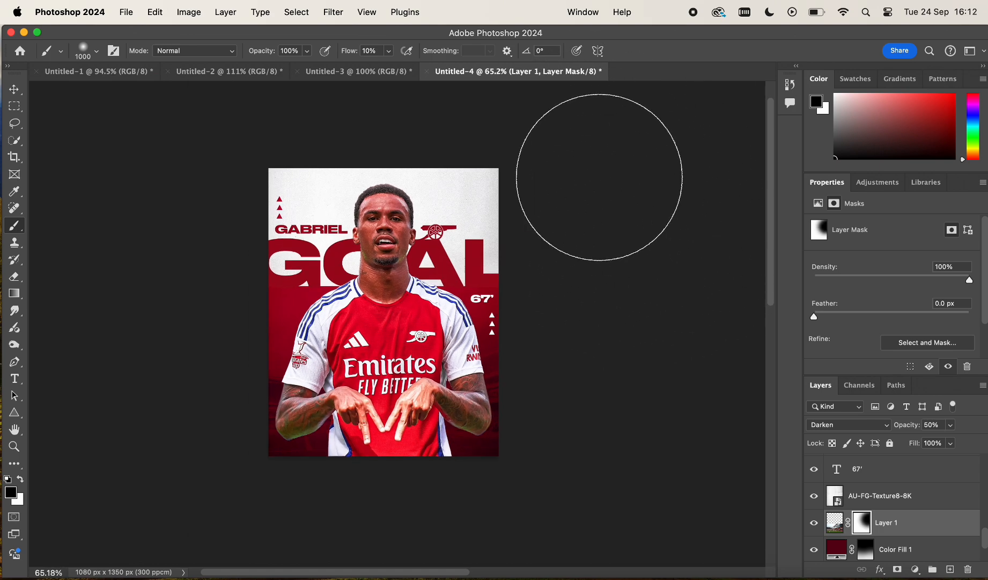
scroll(599, 177, up, 4)
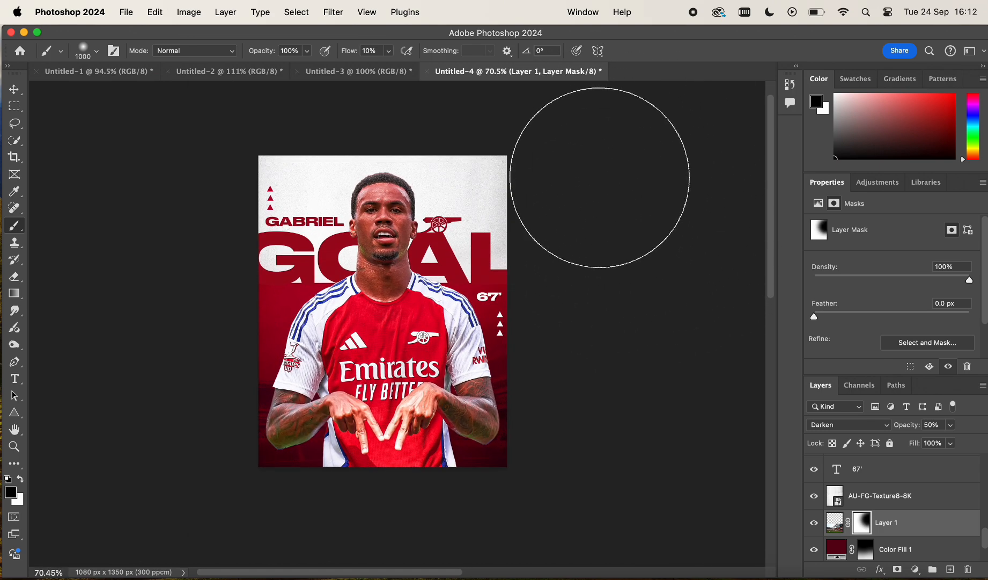
Reduce the brush size to 500 px and switch the foreground colour to white for painting on the stadium layer's mask.
scroll(599, 174, up, 2)
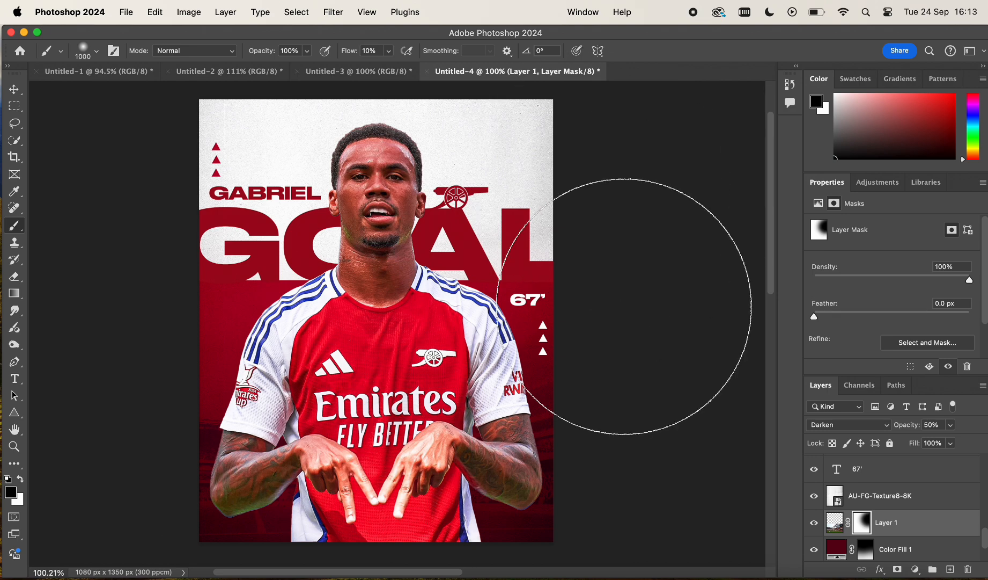
key(bracketleft)
key(bracketleft)
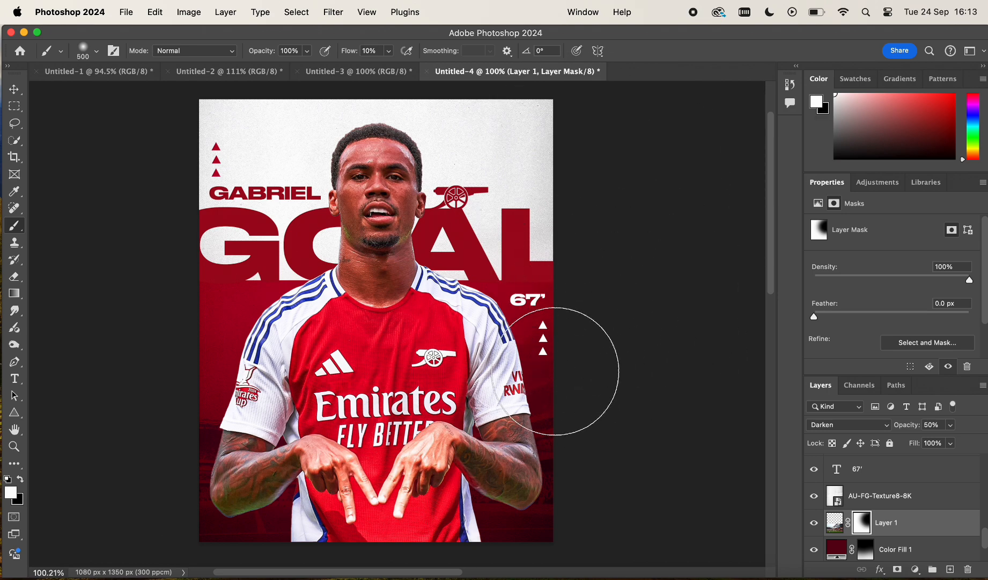